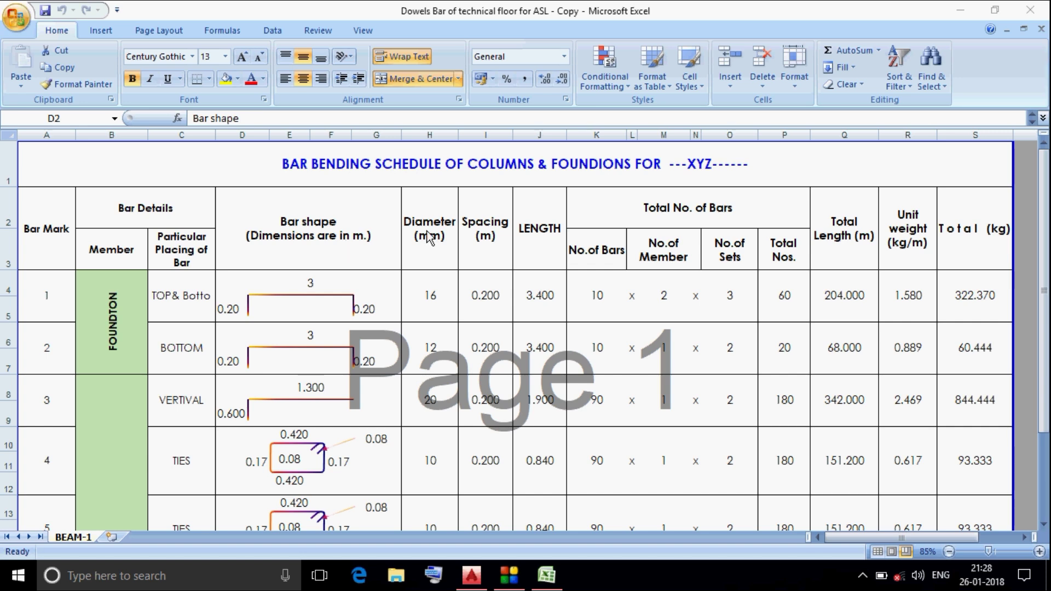
- Select the schedule title cell, then bring up the neutralization basin foundation drawing in AutoCAD
left_click(123, 169)
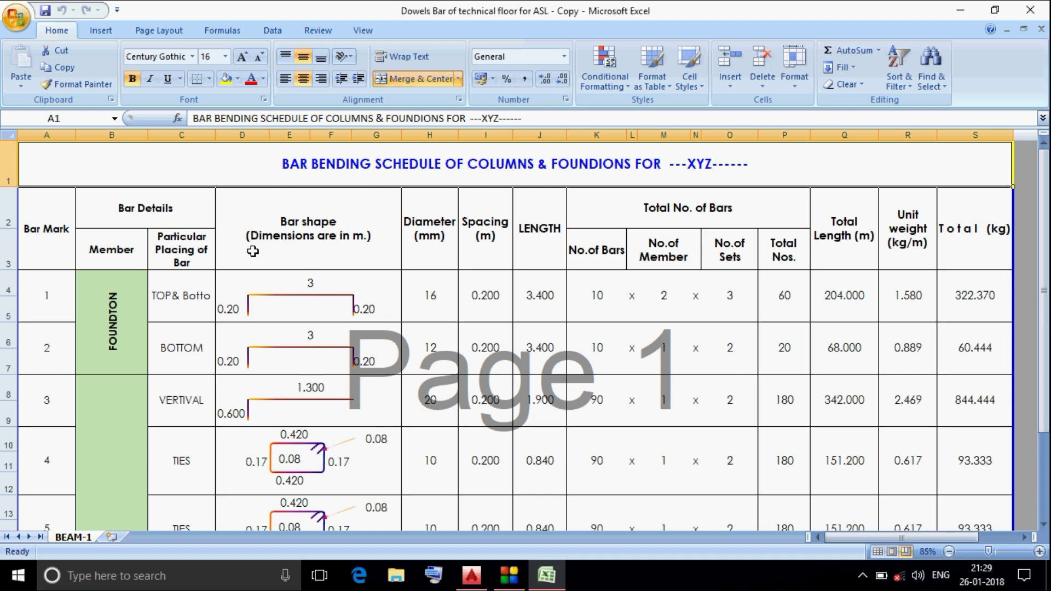
left_click(471, 575)
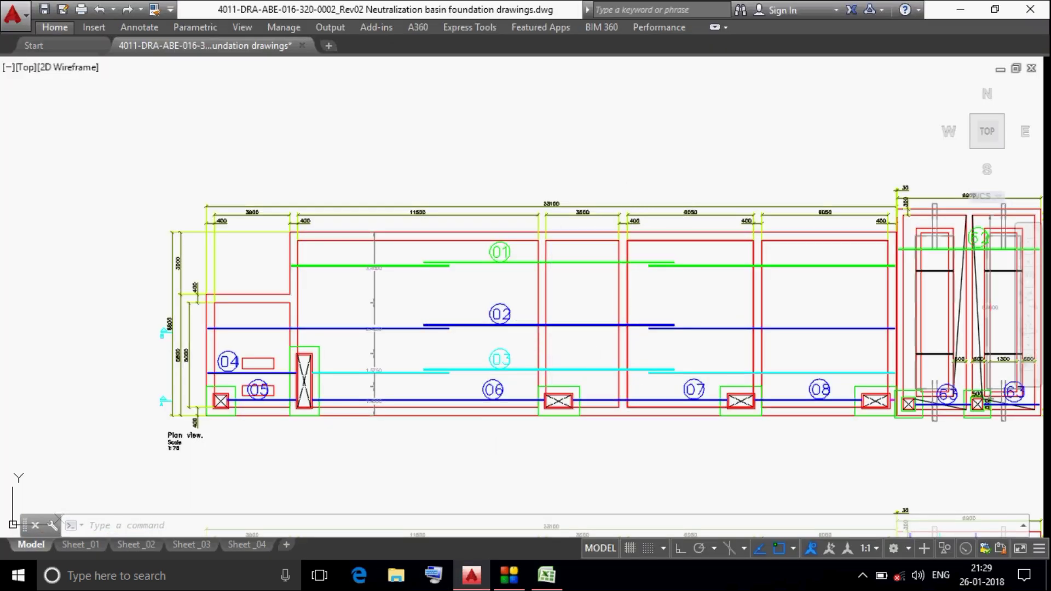
- Zoom the foundation plan out and back in, then return to the Excel bar bending schedule
scroll(333, 356, "down", 2)
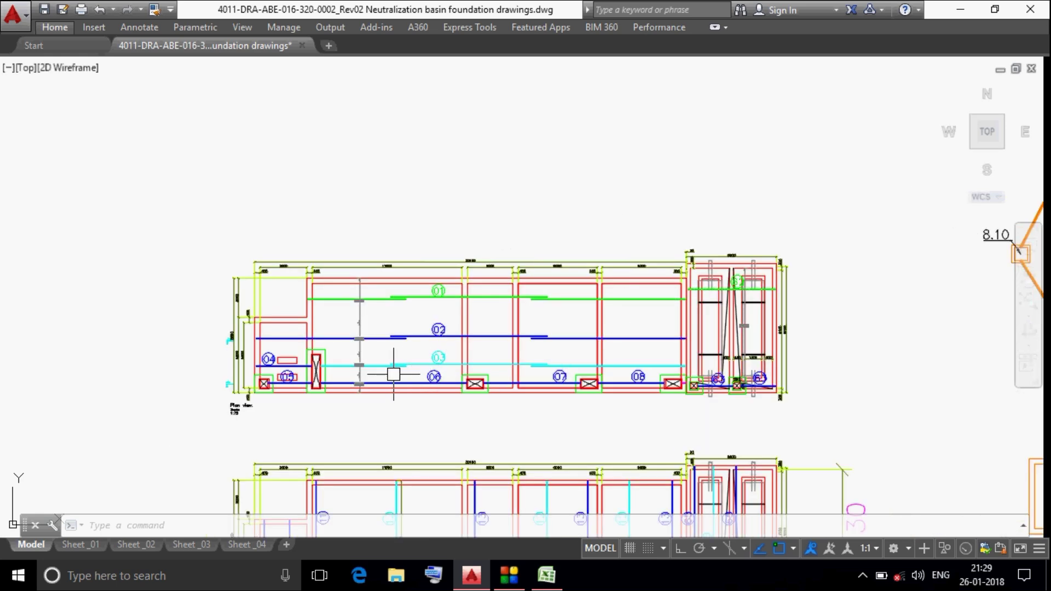
scroll(394, 375, "up", 2)
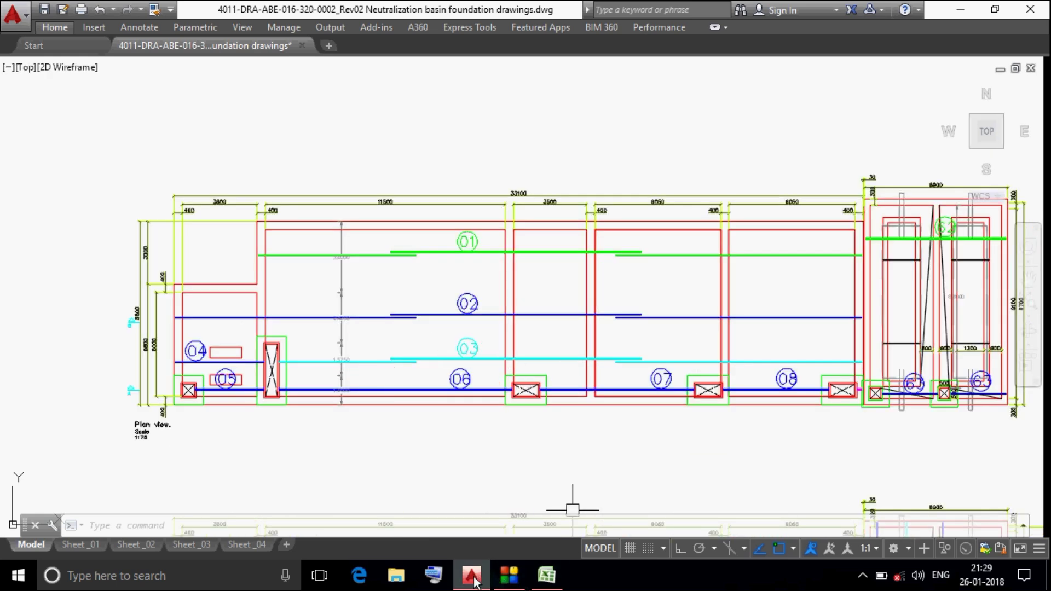
left_click(546, 575)
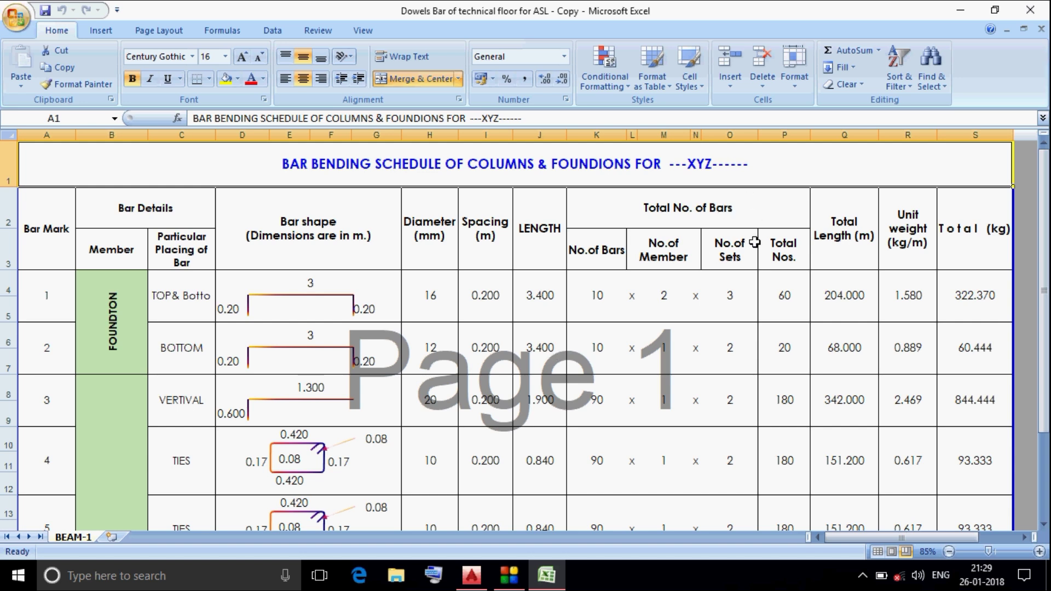
left_click(679, 247)
left_click(610, 250)
left_click(681, 253)
key("Right")
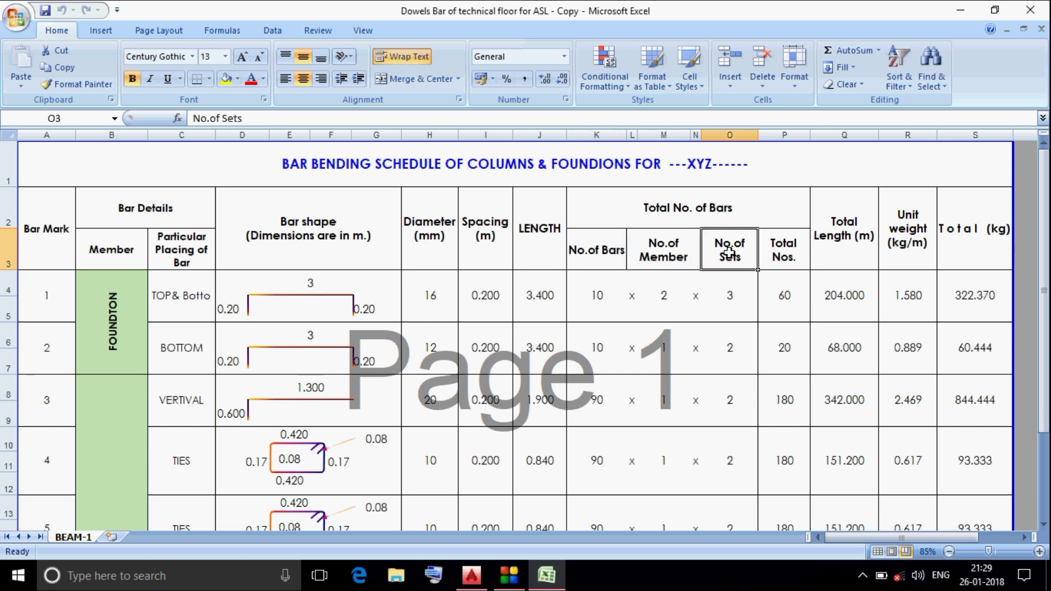
key("Left")
key("Left")
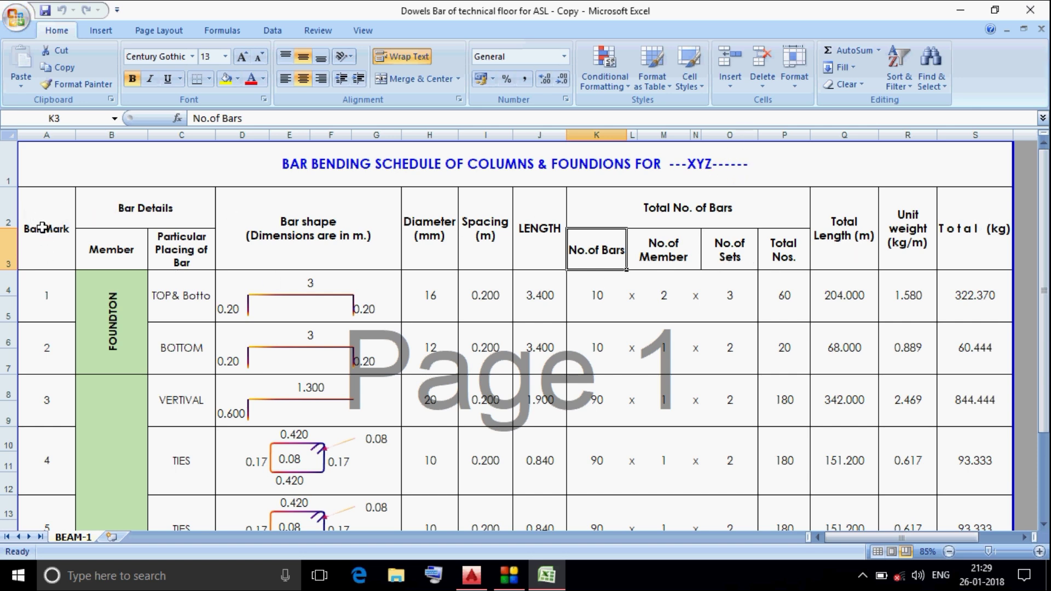
left_click(154, 217)
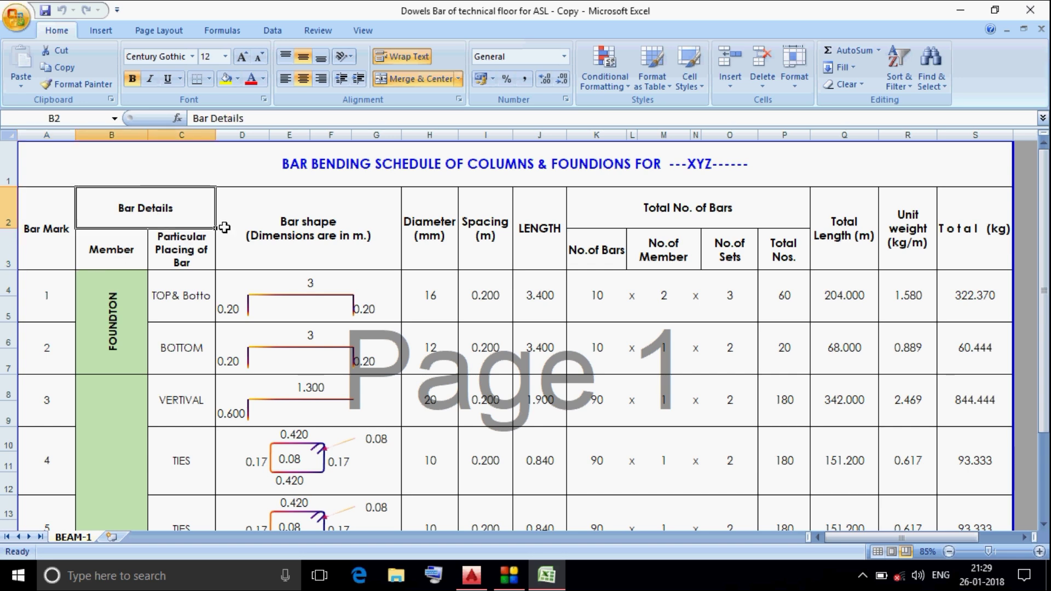
left_click(59, 225)
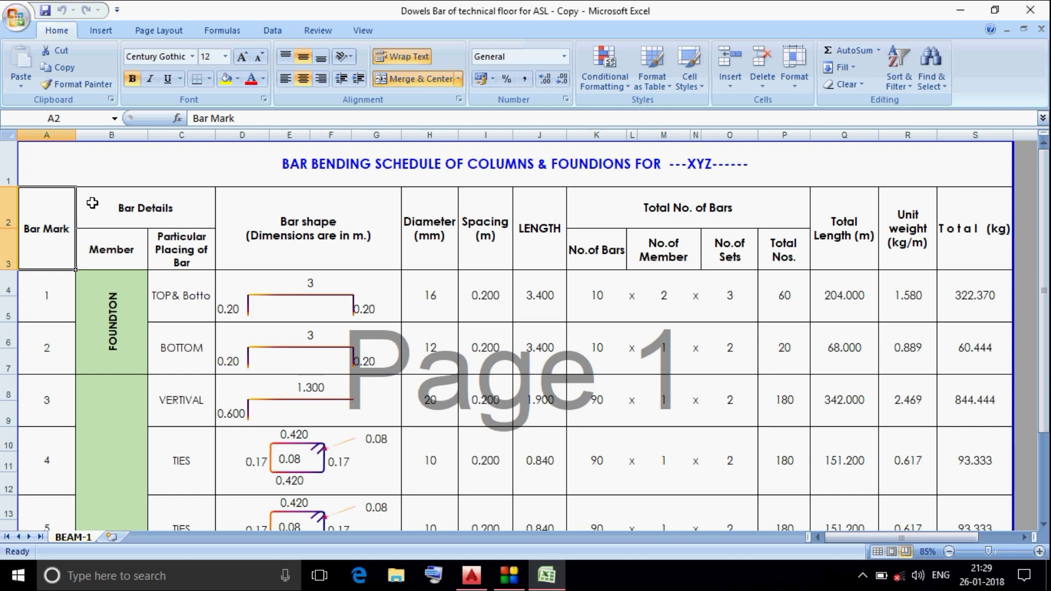
type("r")
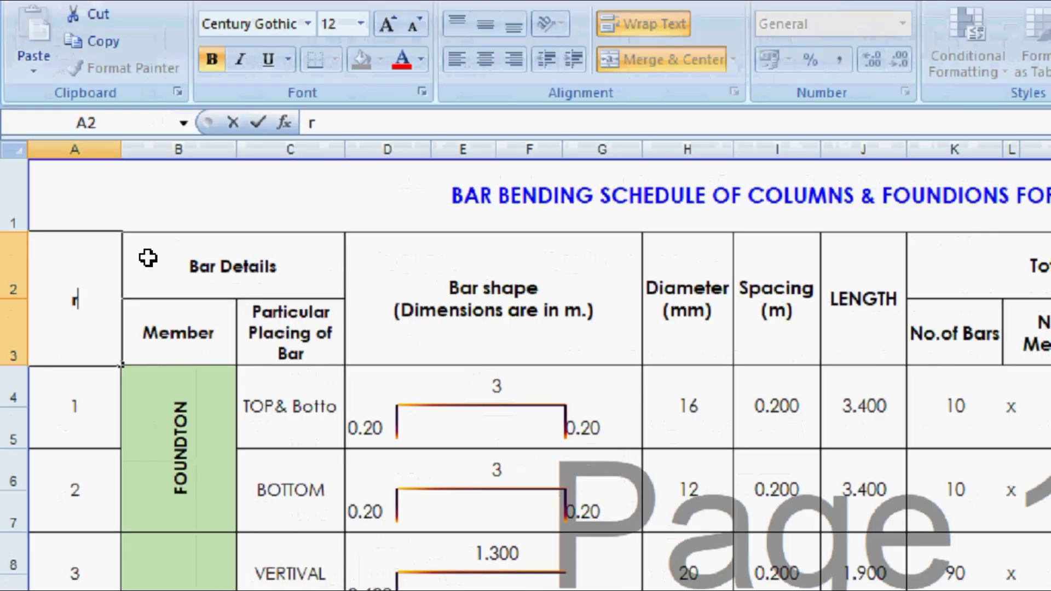
key("Escape")
type("Bar Mark")
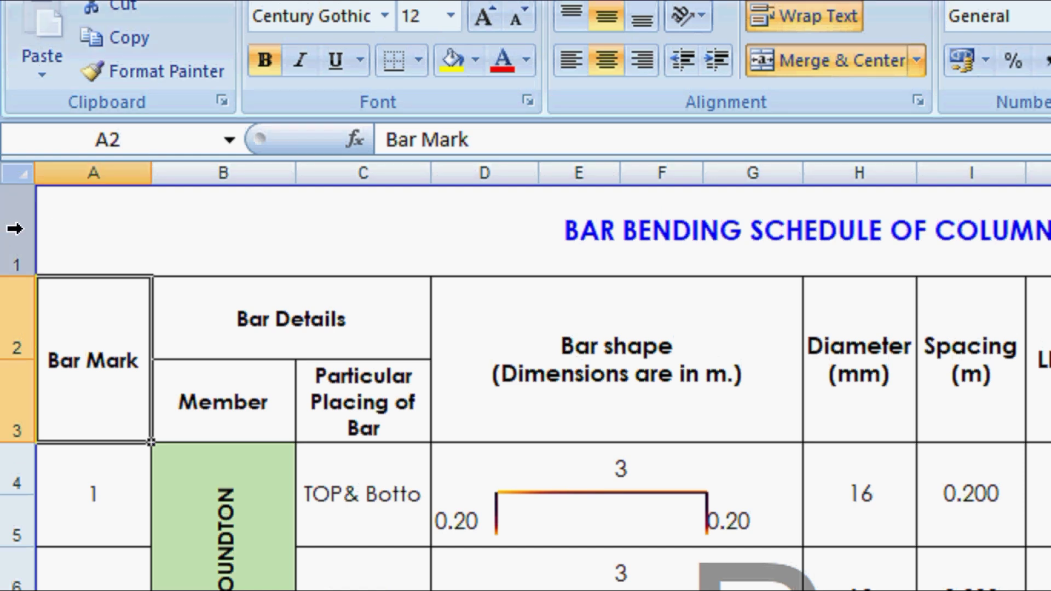
- Select the title row and the Bar Mark, Bar Details, Member and Particular Placing of Bar headings
left_click(15, 229)
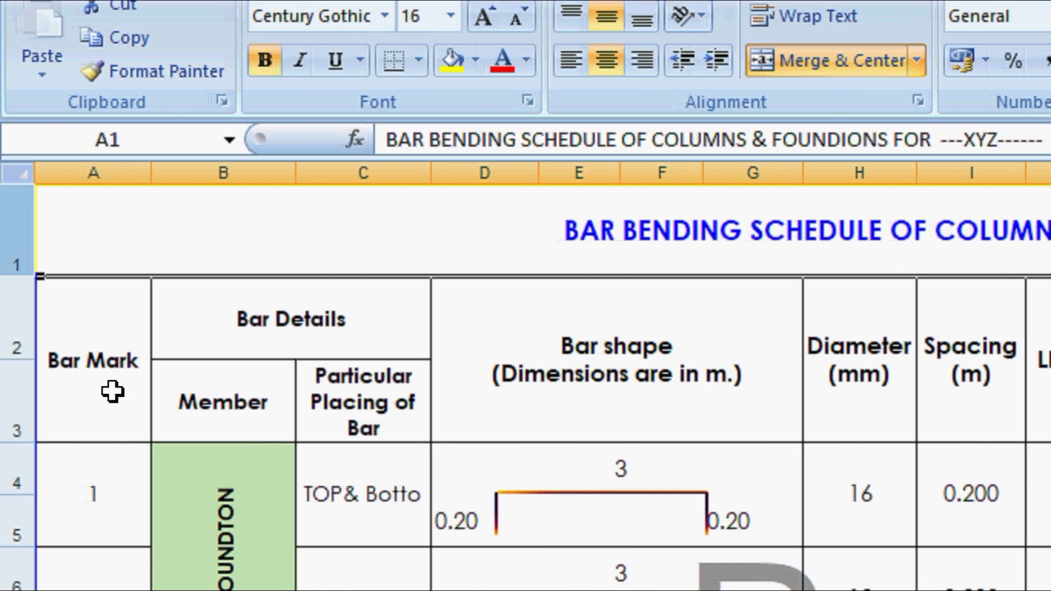
left_click(96, 370)
left_click(285, 330)
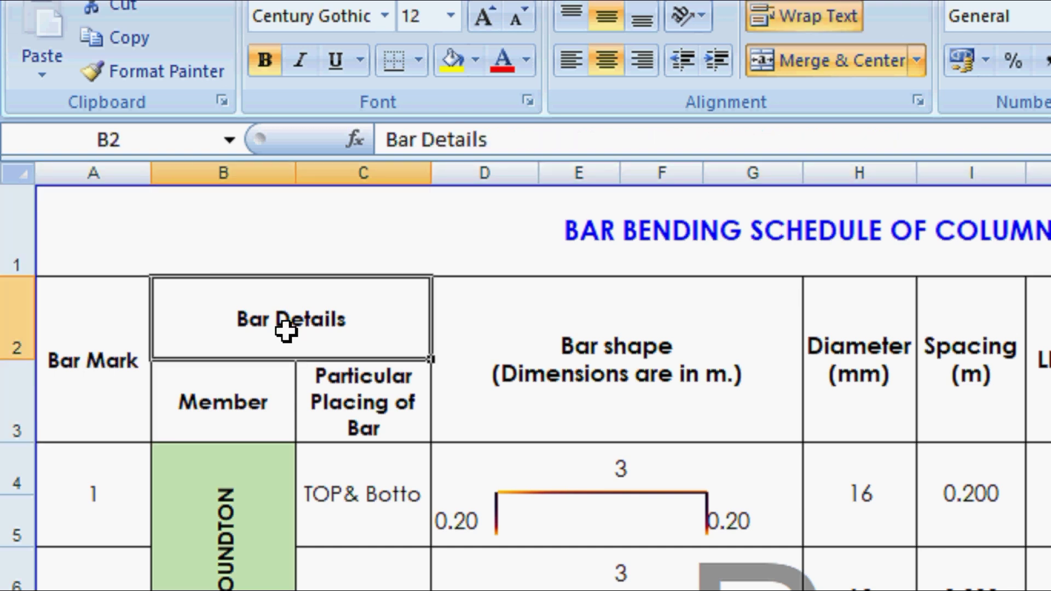
left_click(254, 411)
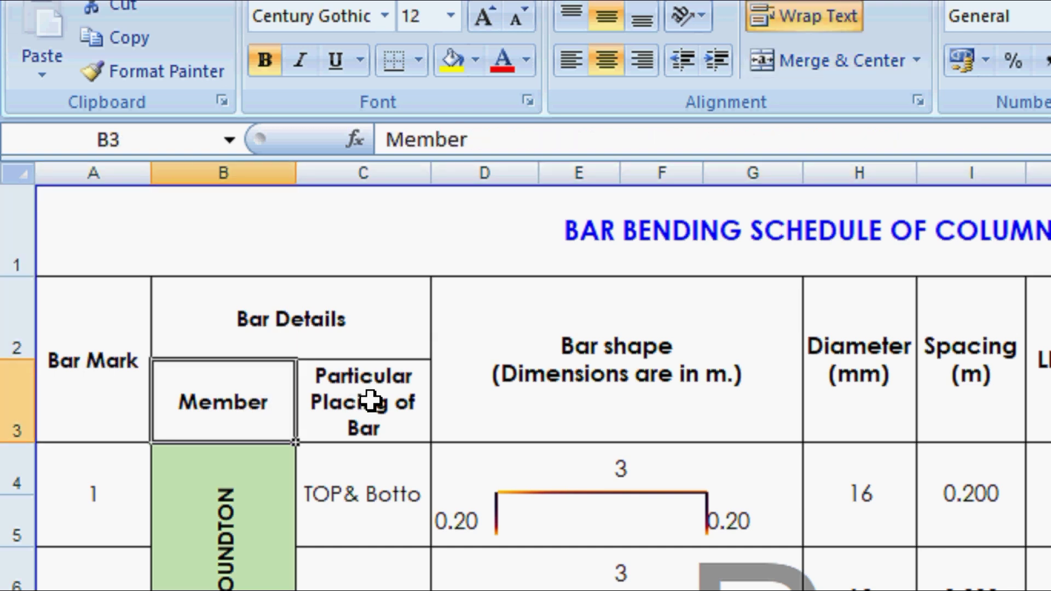
left_click(375, 410)
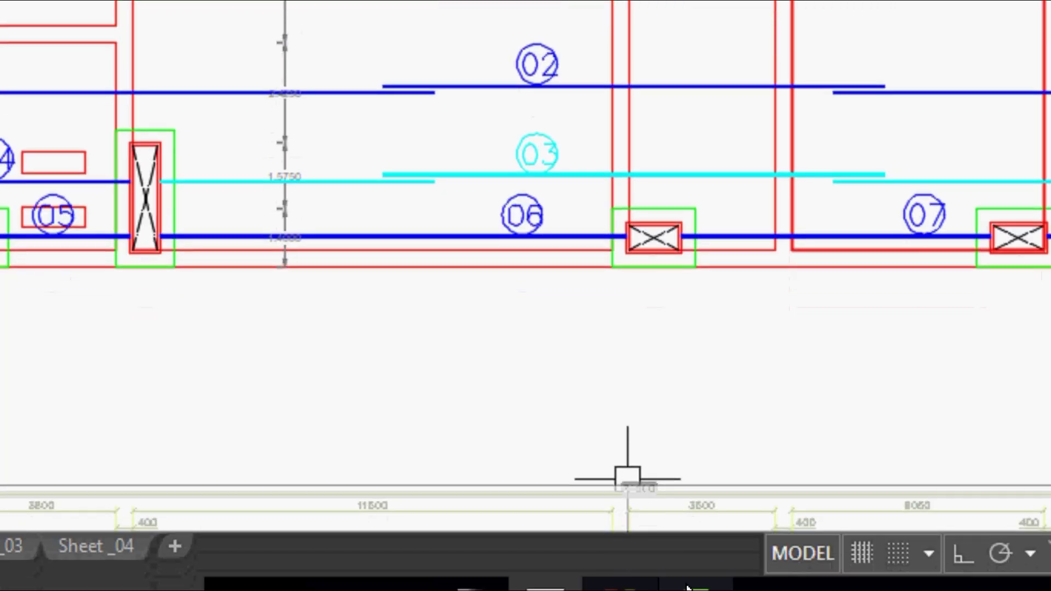
- Switch from the AutoCAD foundation plan back to the Excel schedule
key("alt+Tab")
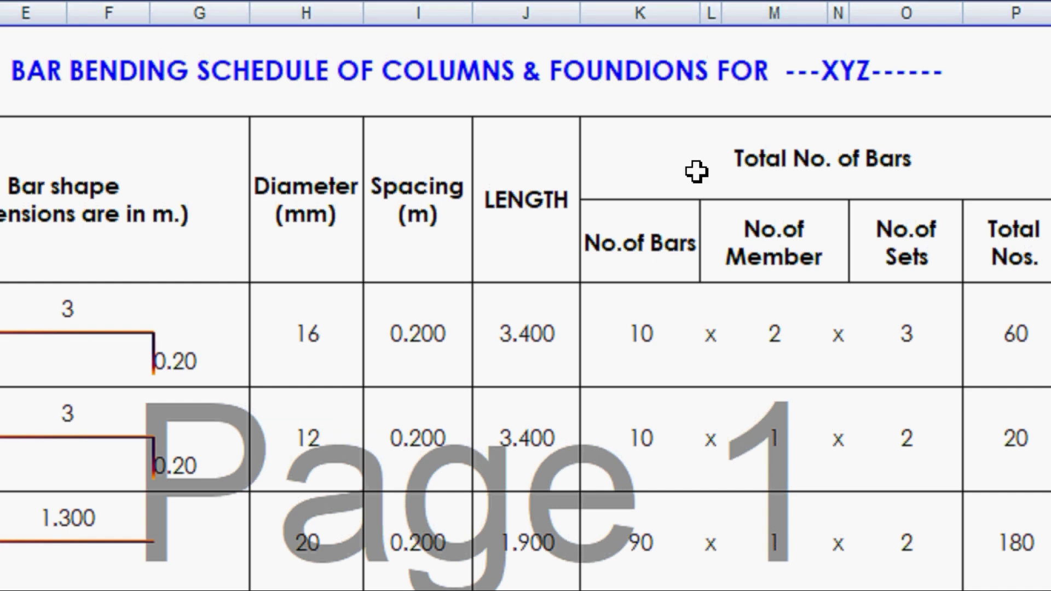
left_click(647, 264)
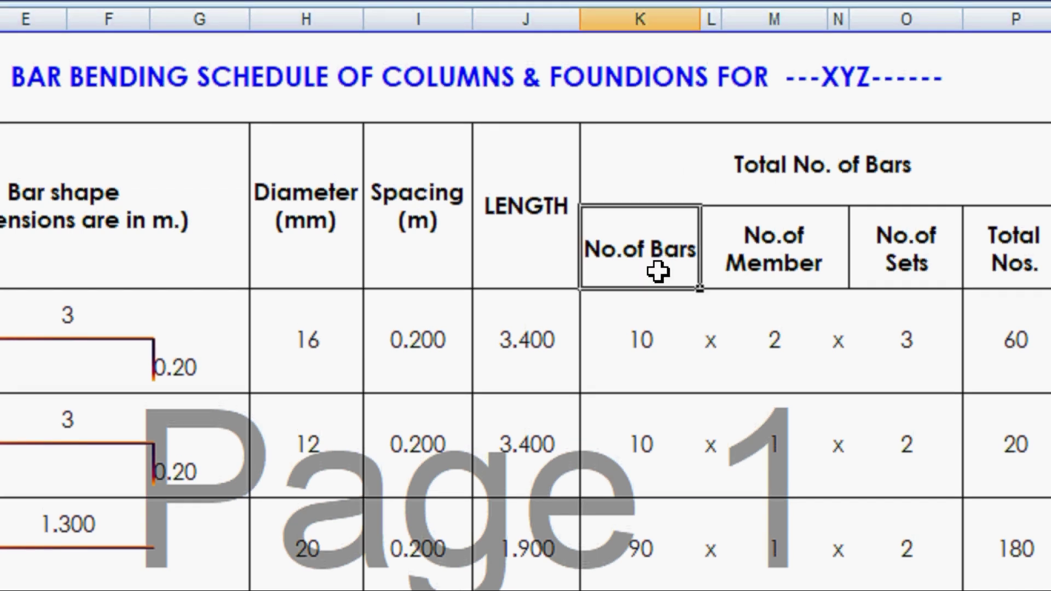
left_click(801, 269)
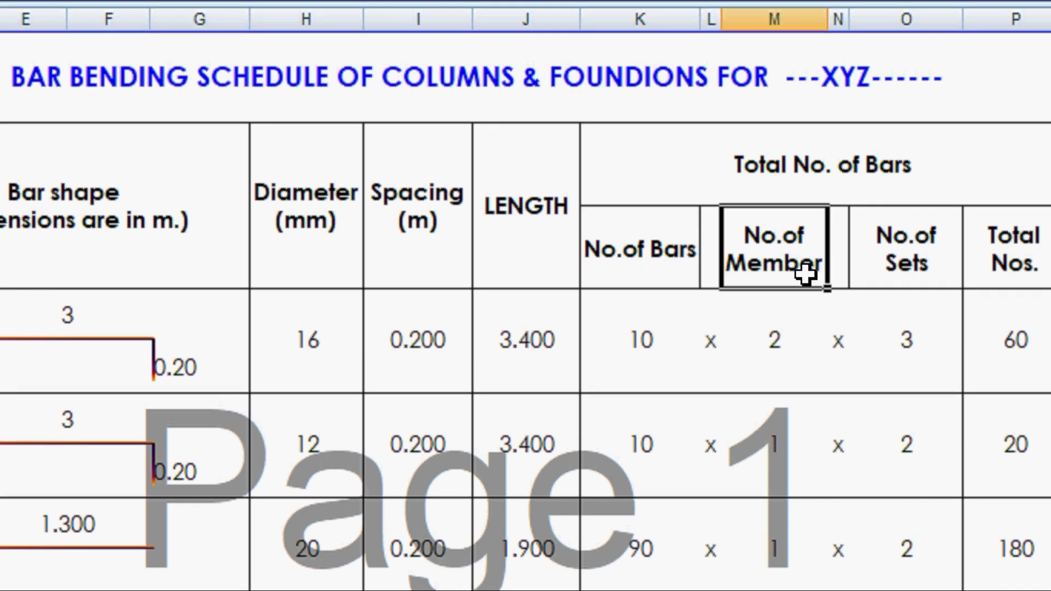
left_click(904, 267)
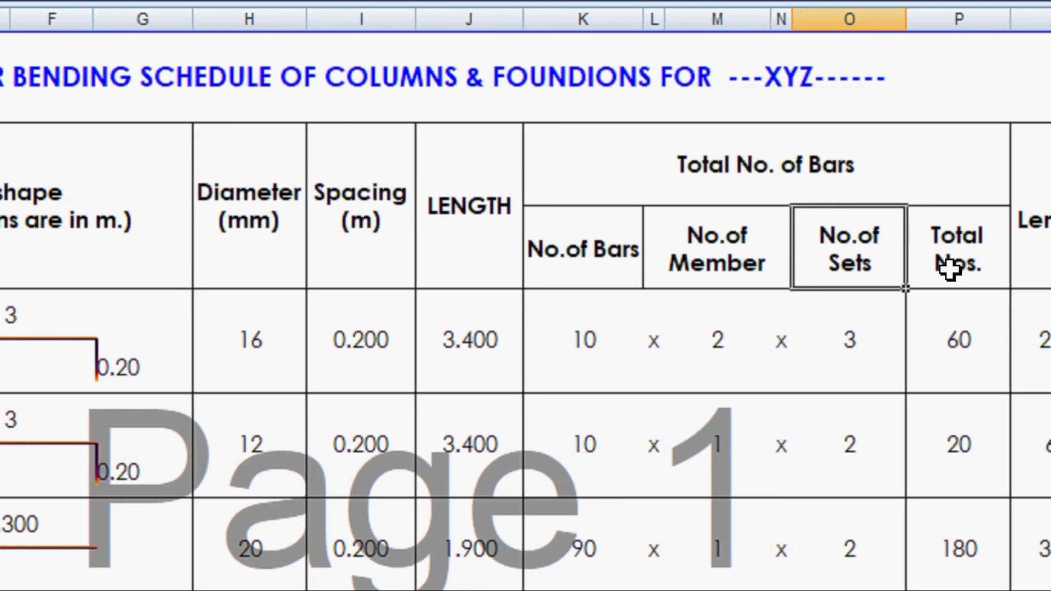
left_click(949, 266)
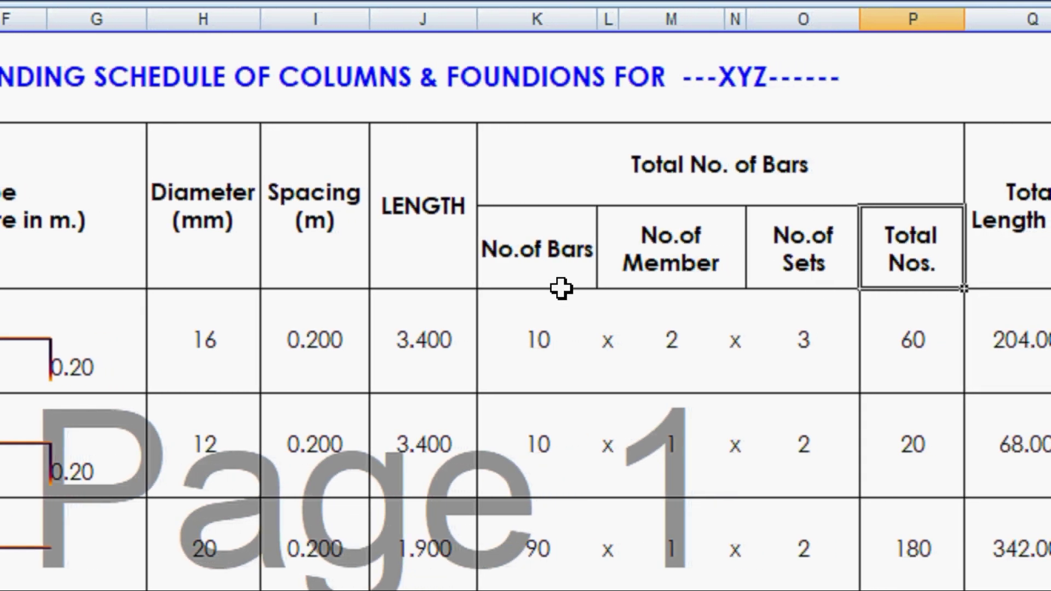
left_click(542, 351)
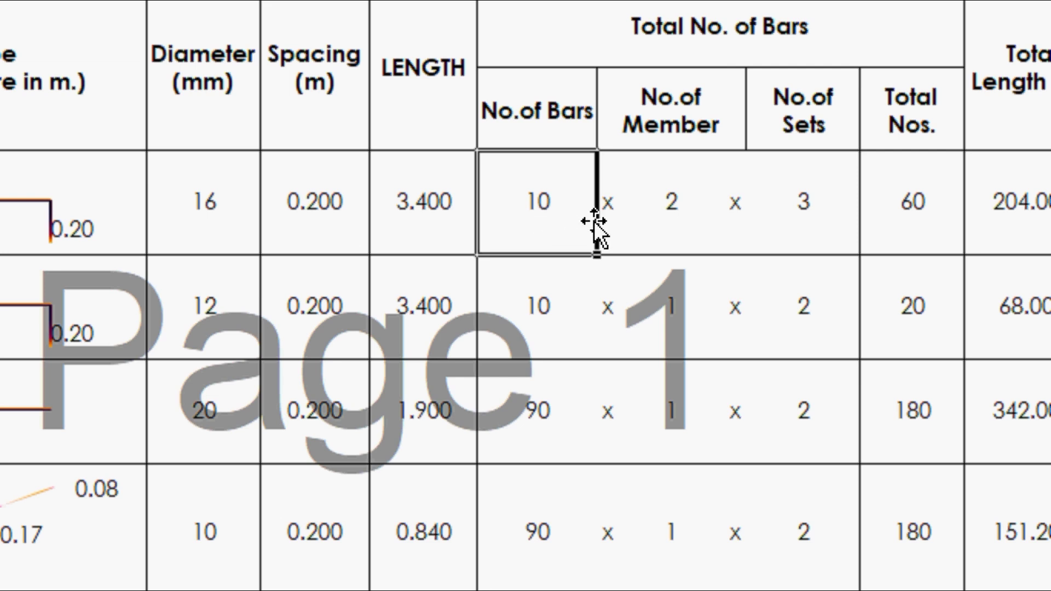
left_click(677, 216)
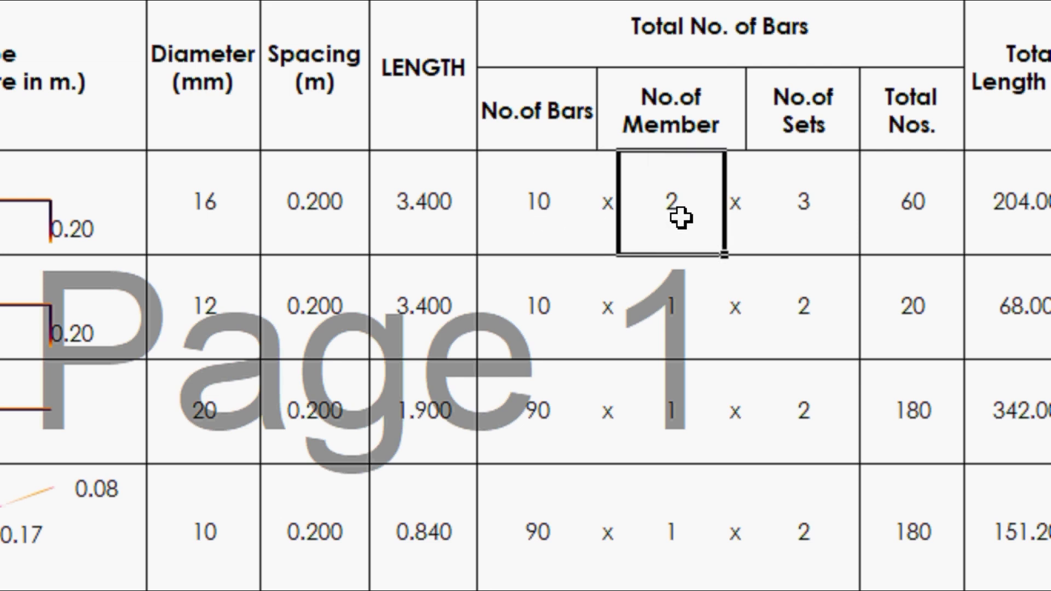
left_click(804, 159)
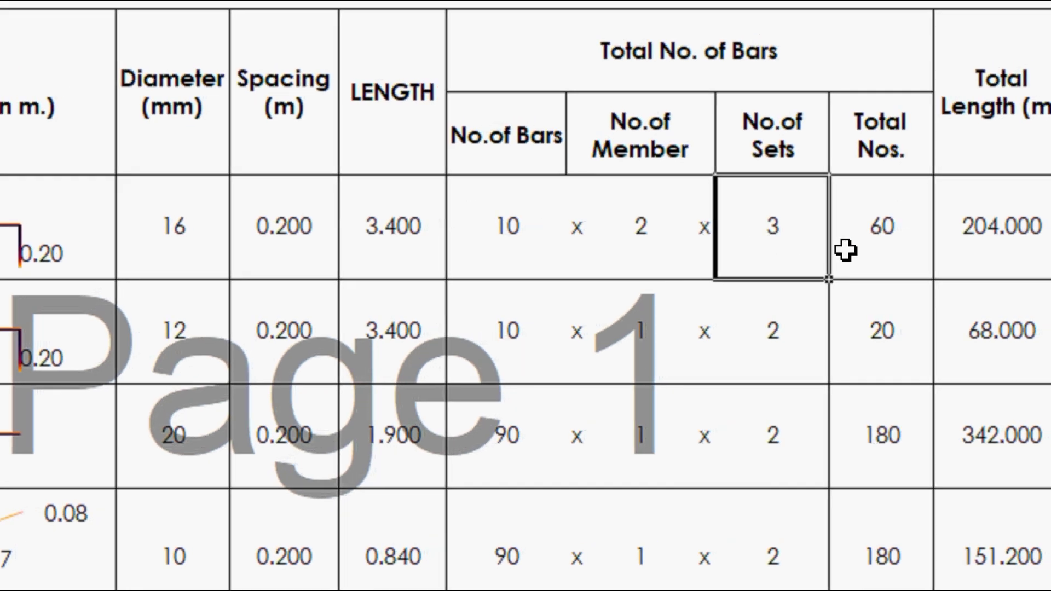
left_click(892, 241)
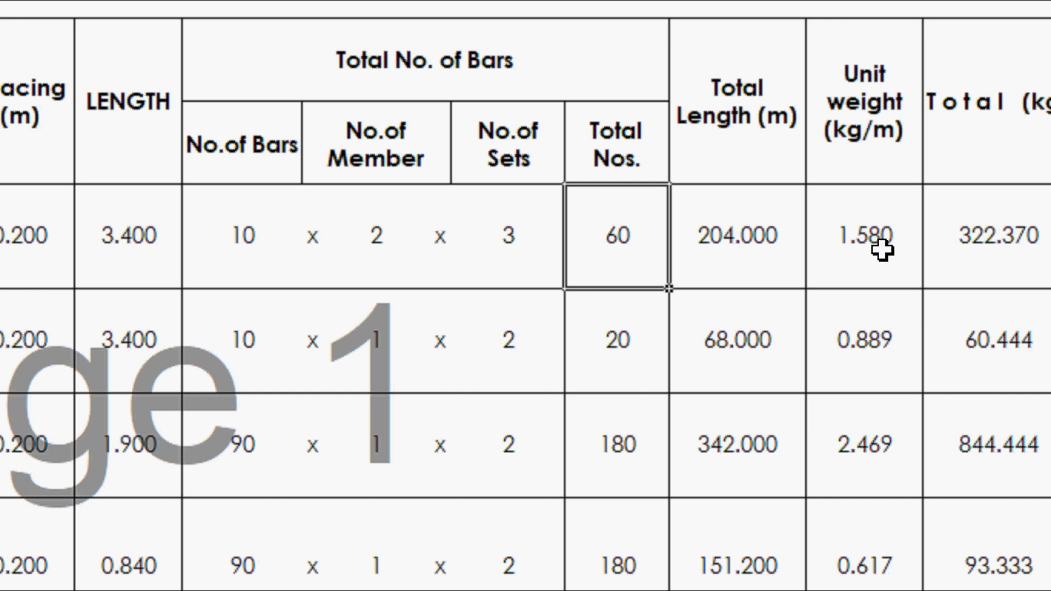
left_click(881, 250)
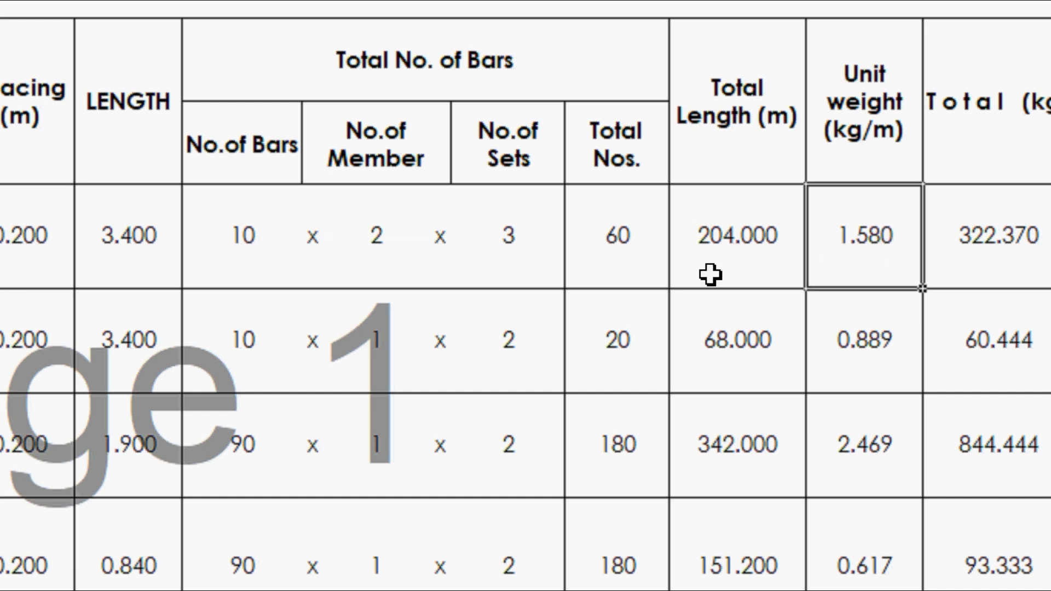
left_click(943, 242)
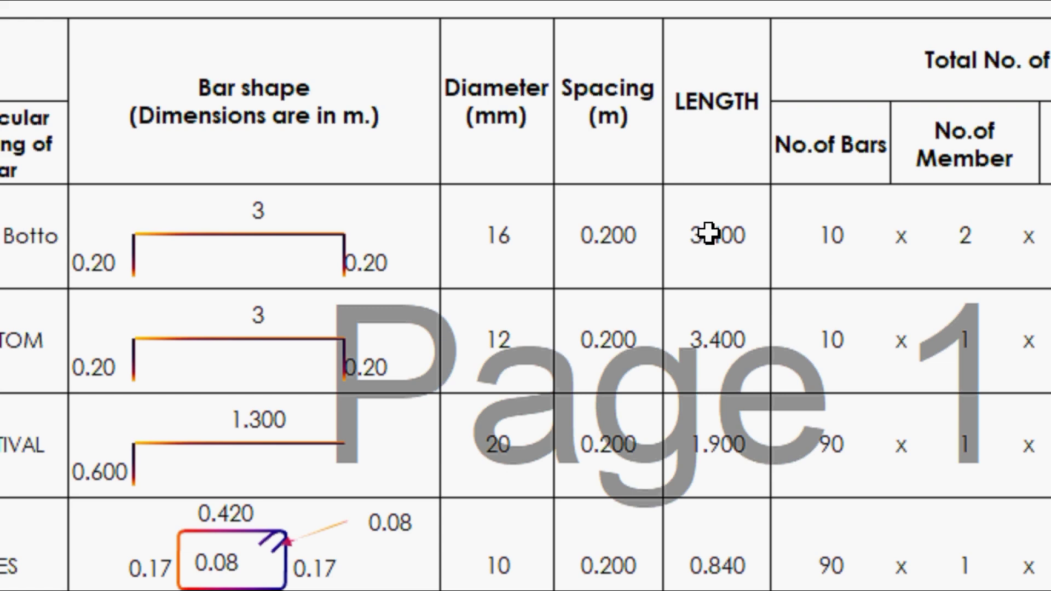
- Enter =SUM(D4:G5) in J4 so the first bar's length totals 3.400
left_click(709, 235)
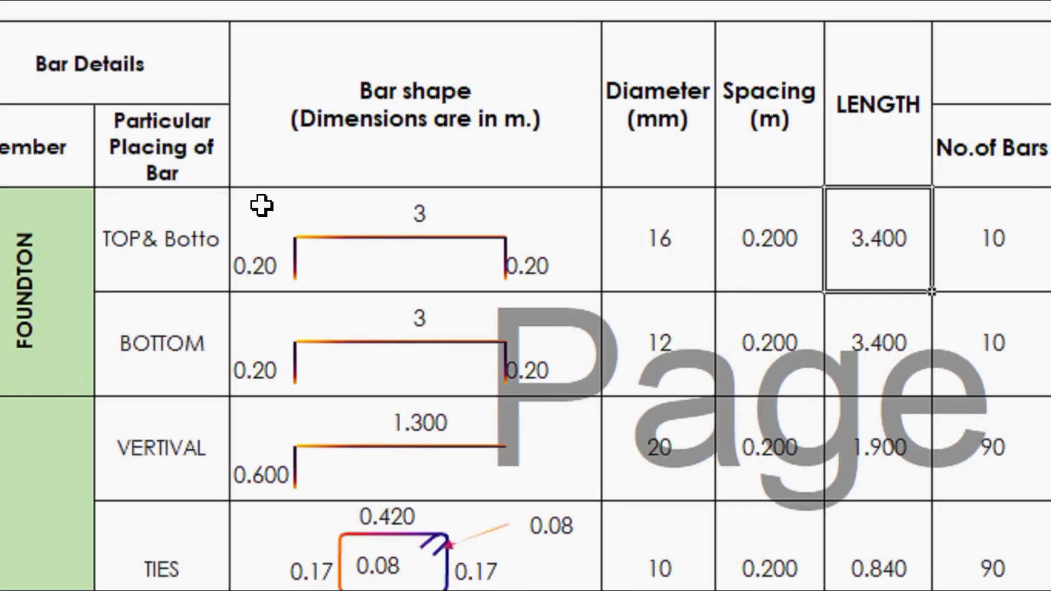
left_click(551, 110)
type("w")
key("Escape")
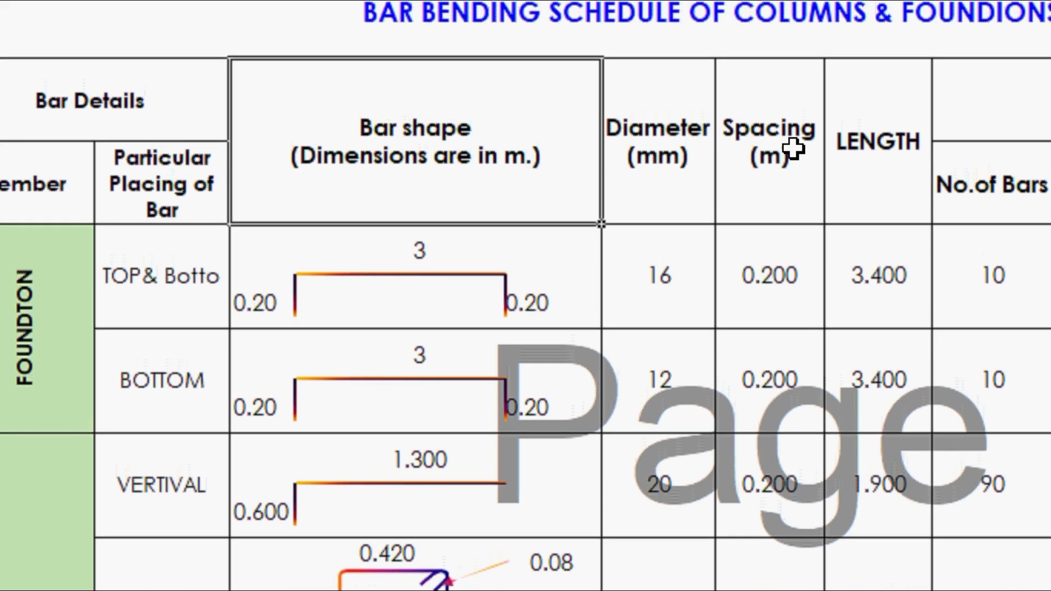
left_click(825, 317)
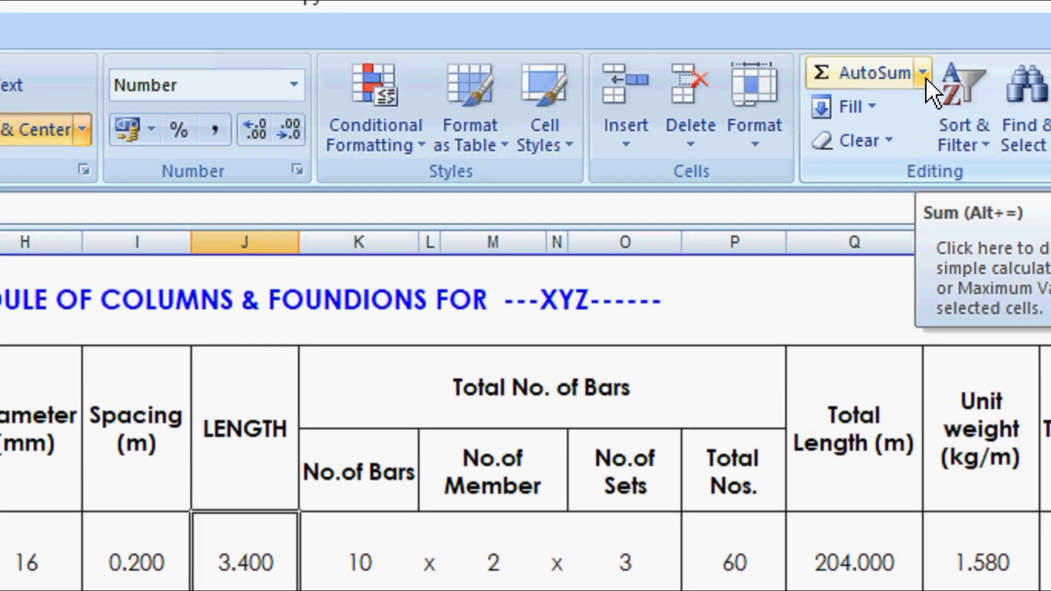
left_click(925, 76)
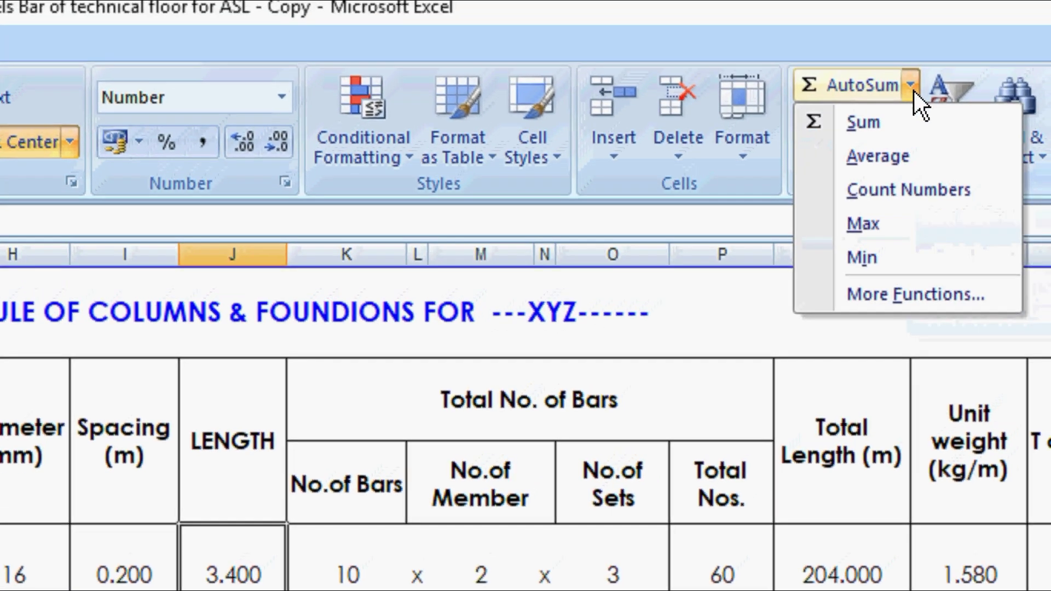
left_click(860, 136)
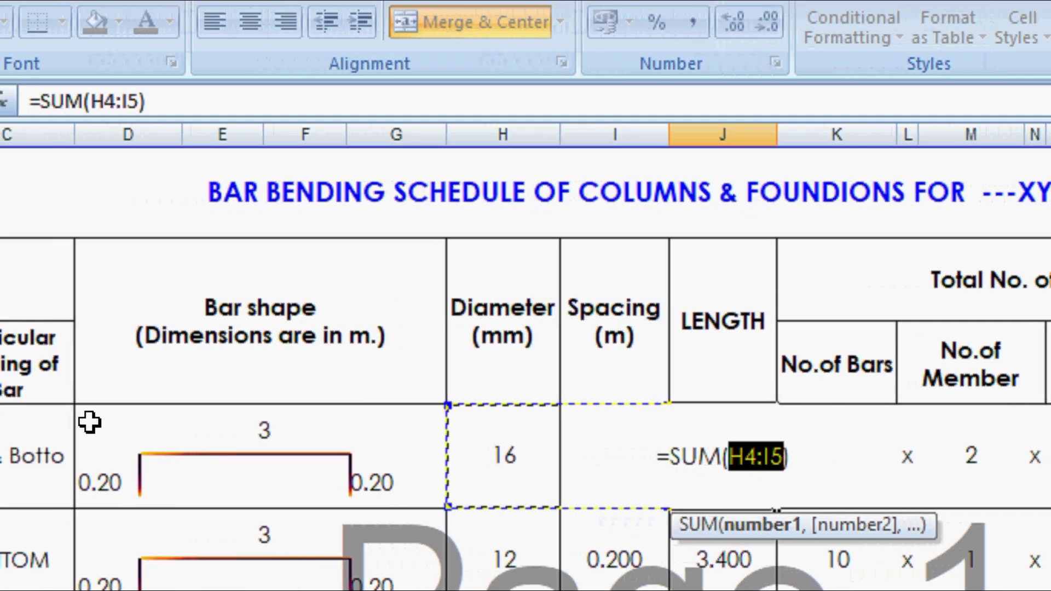
left_click_drag(89, 422, 453, 445)
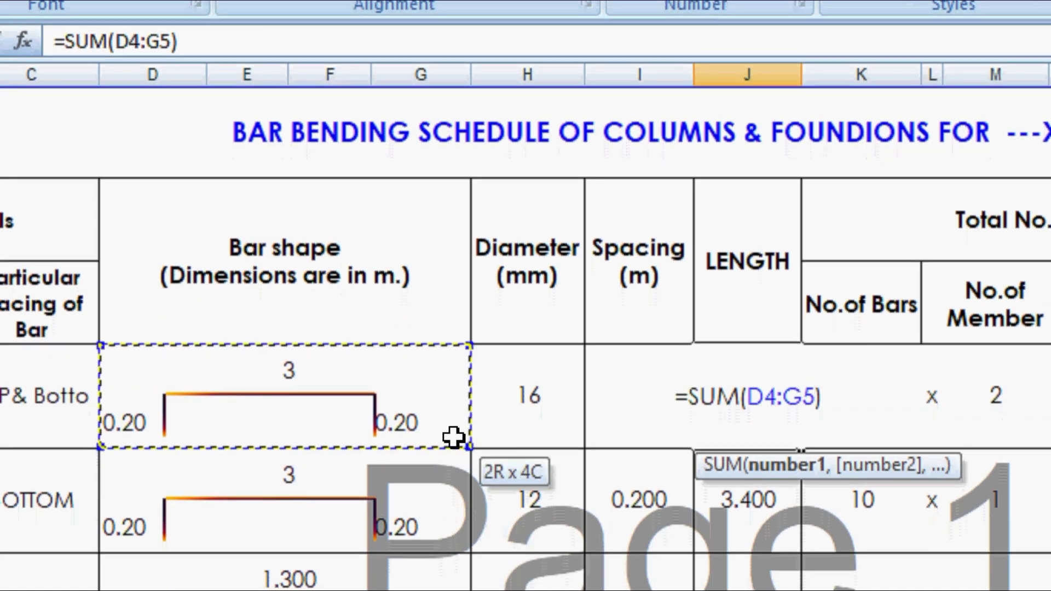
key("Return")
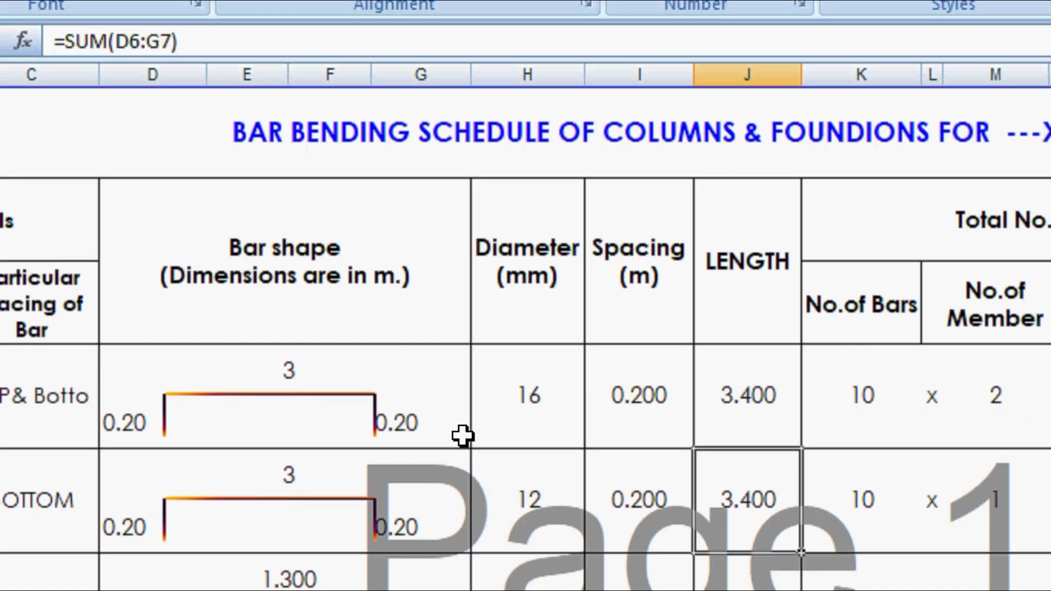
left_click(762, 393)
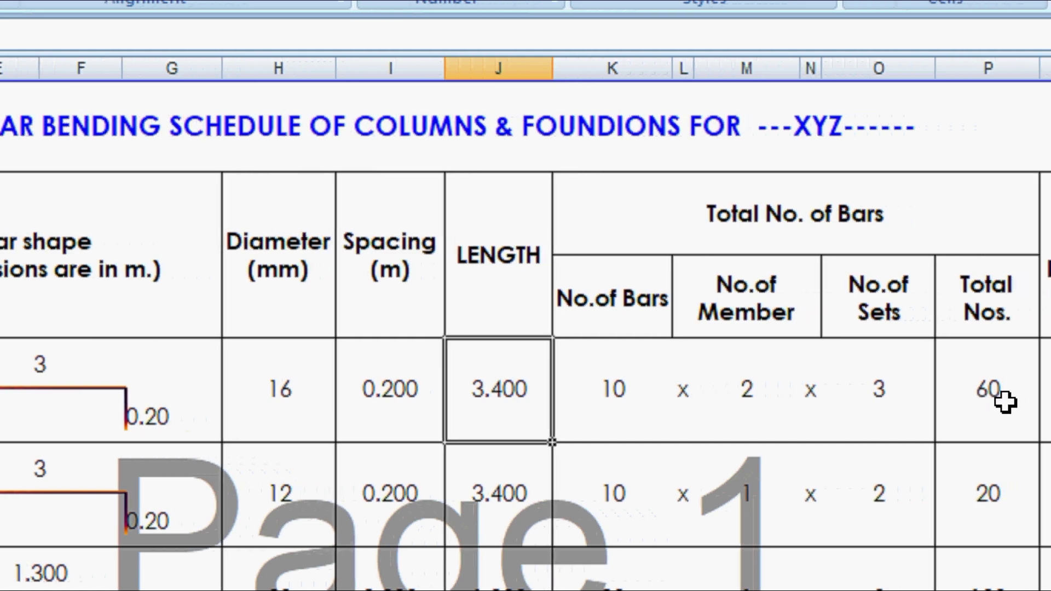
- Enter =K4*M4*O4 in P4 for the first bar's Total Nos
left_click(1006, 403)
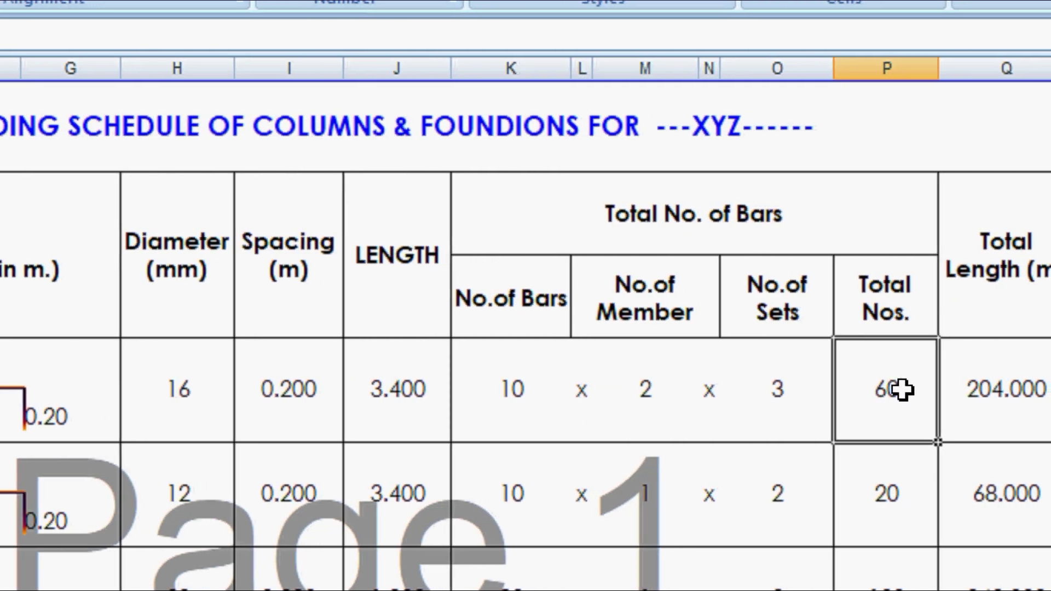
double_click(901, 397)
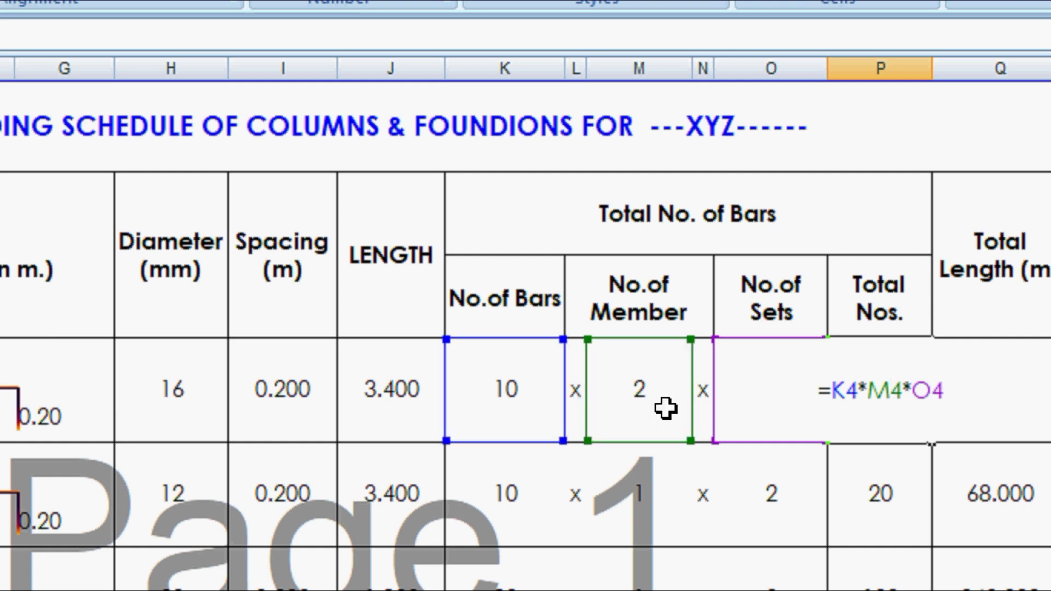
key("Escape")
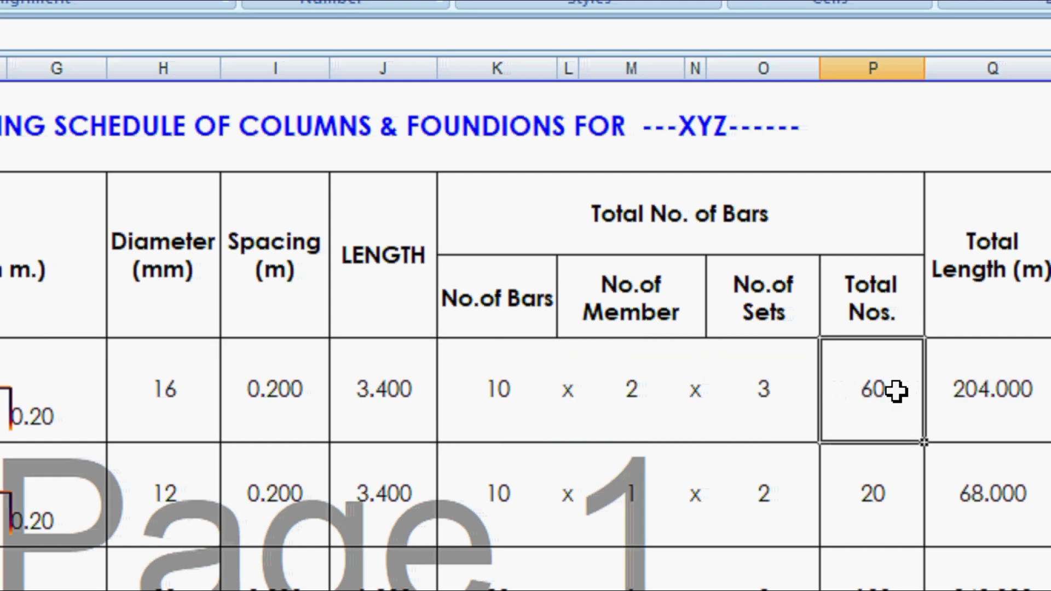
type("=")
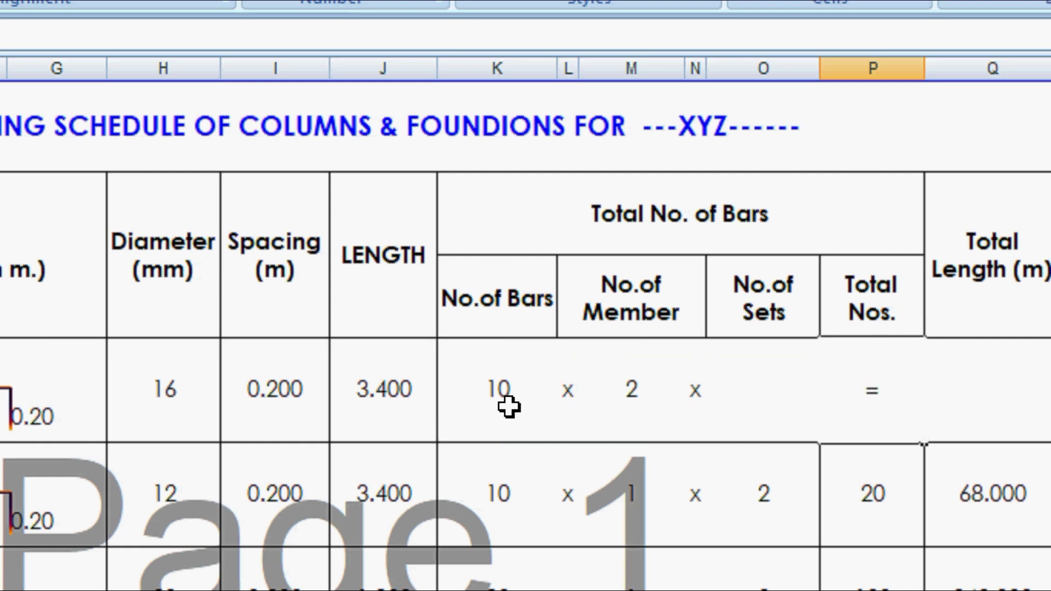
left_click(510, 406)
type("*")
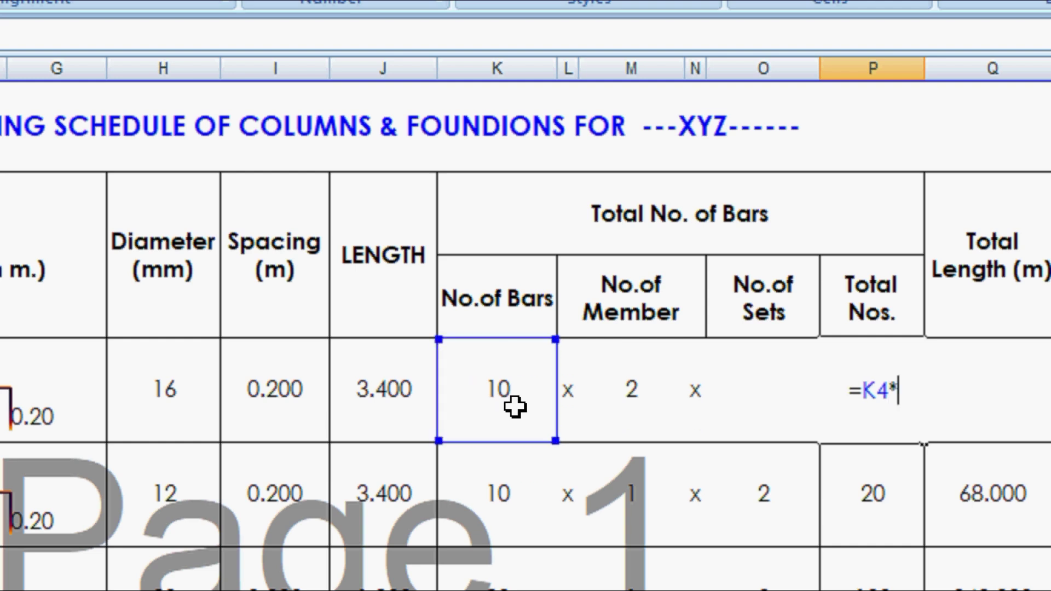
left_click(639, 395)
type("*")
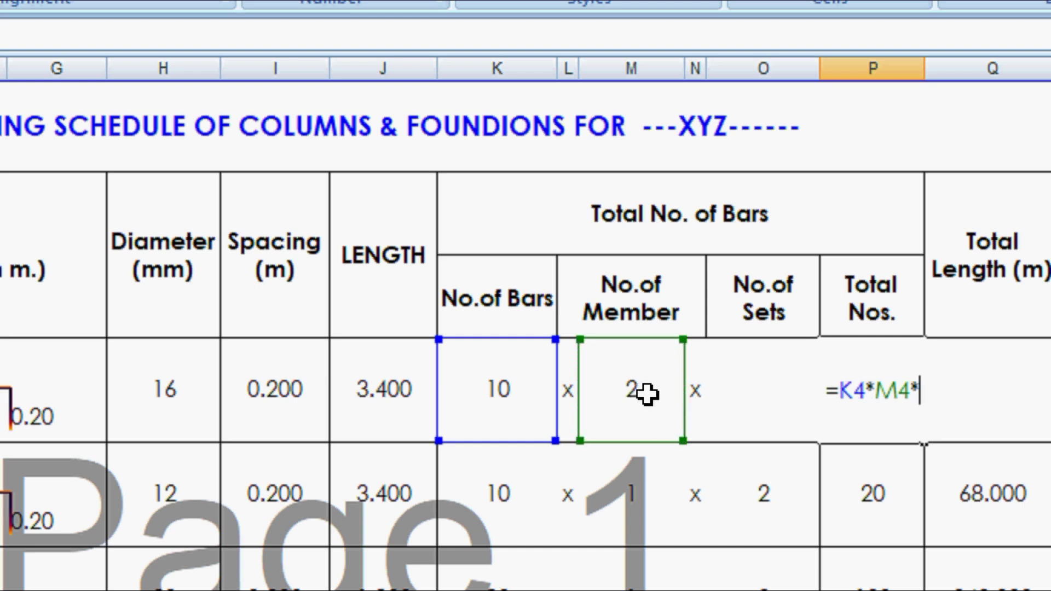
left_click(765, 382)
key("Return")
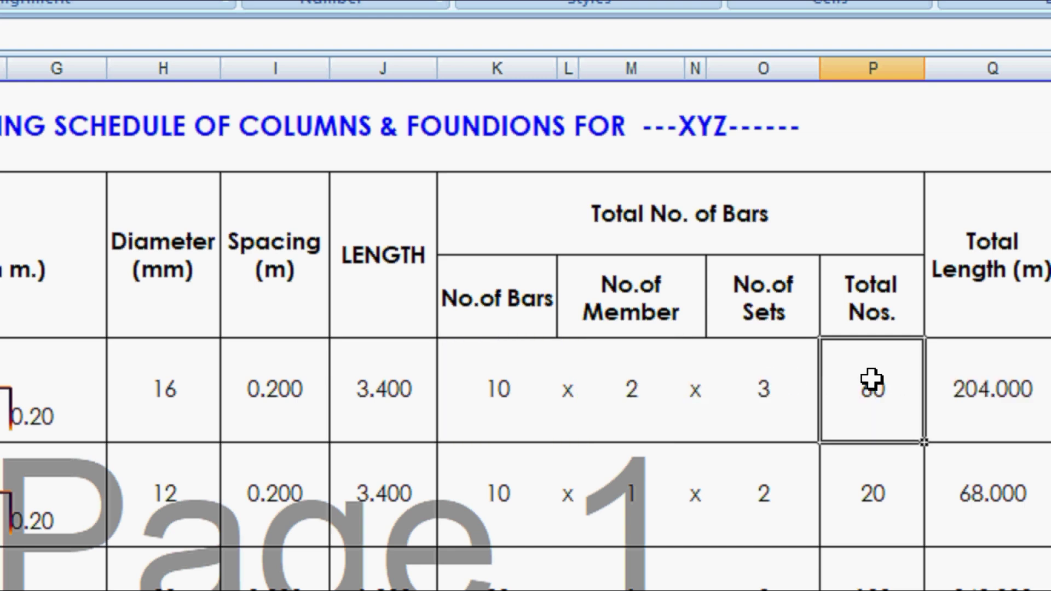
- Check the No. of Bars, Member and Sets values against the Total Nos. result of 60
left_click(497, 404)
left_click(617, 392)
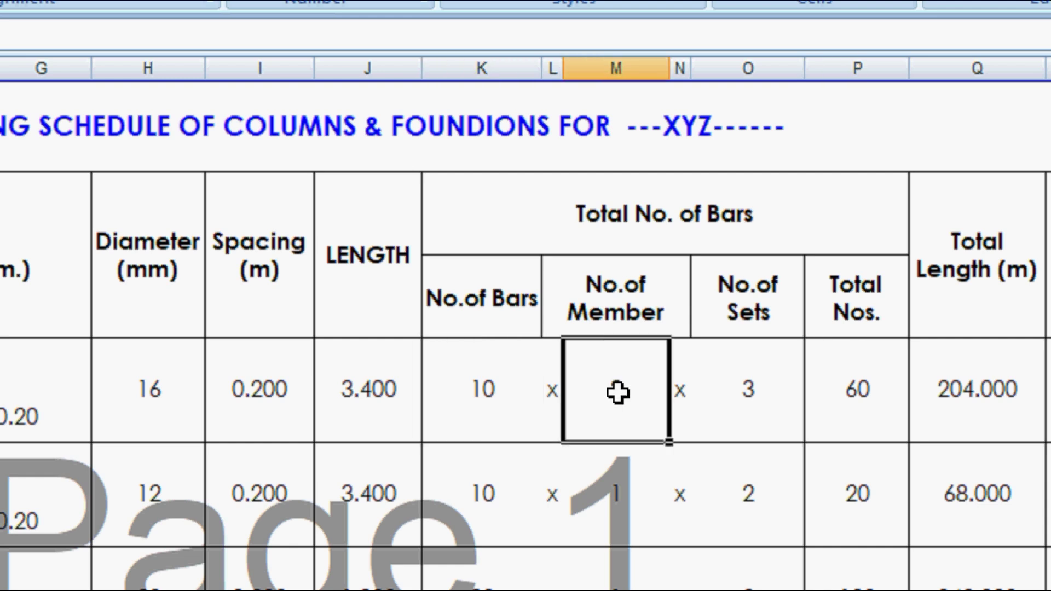
type("2")
left_click(767, 399)
left_click(870, 399)
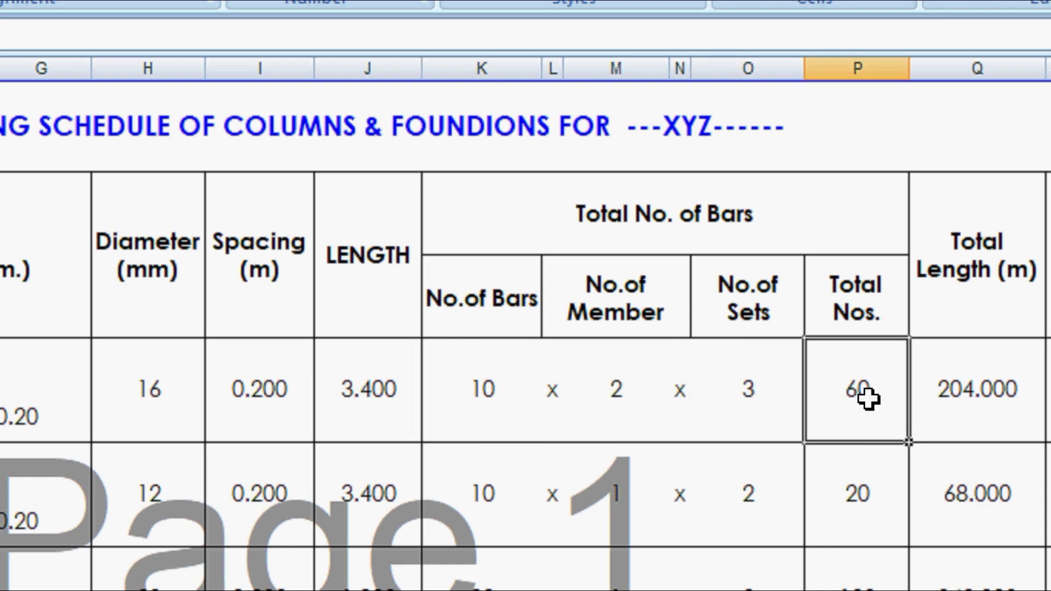
left_click(937, 400)
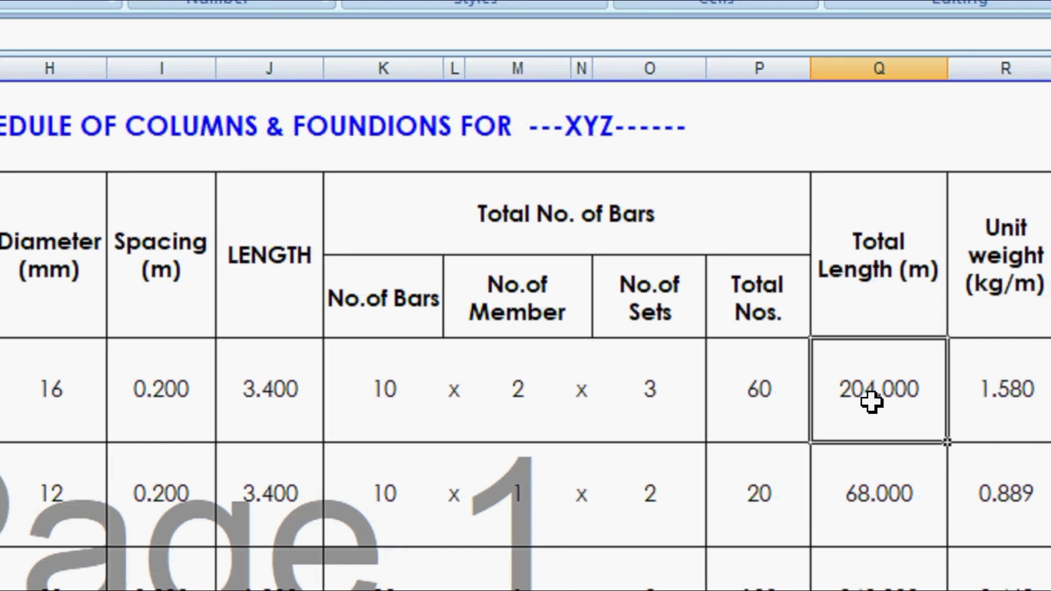
- Rewrite Q4 as =P4*J4, giving a Total Length of 204.000
key("ctrl+Return")
type("=")
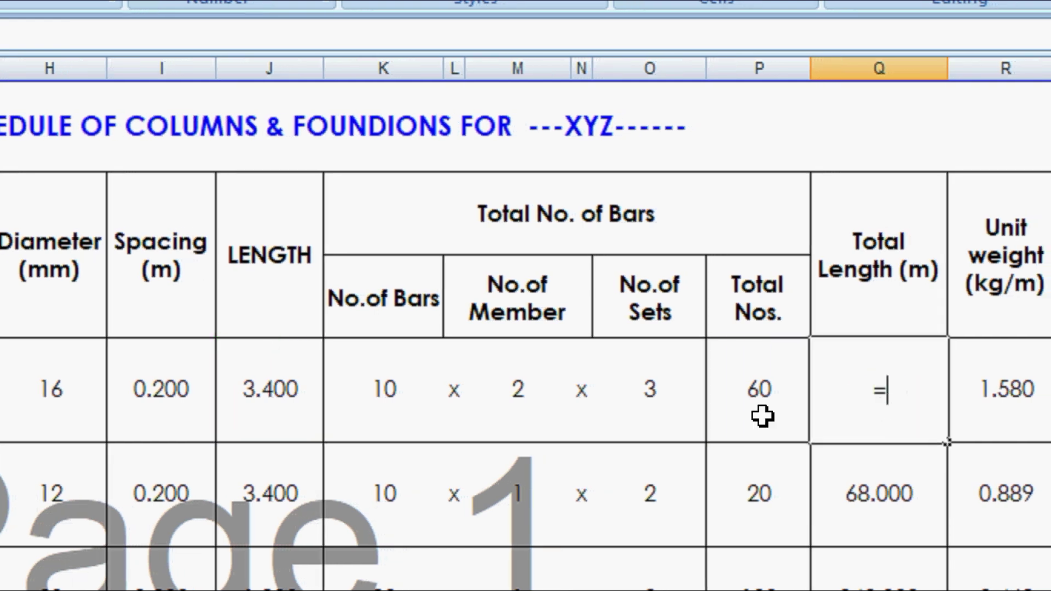
left_click(745, 404)
type("*")
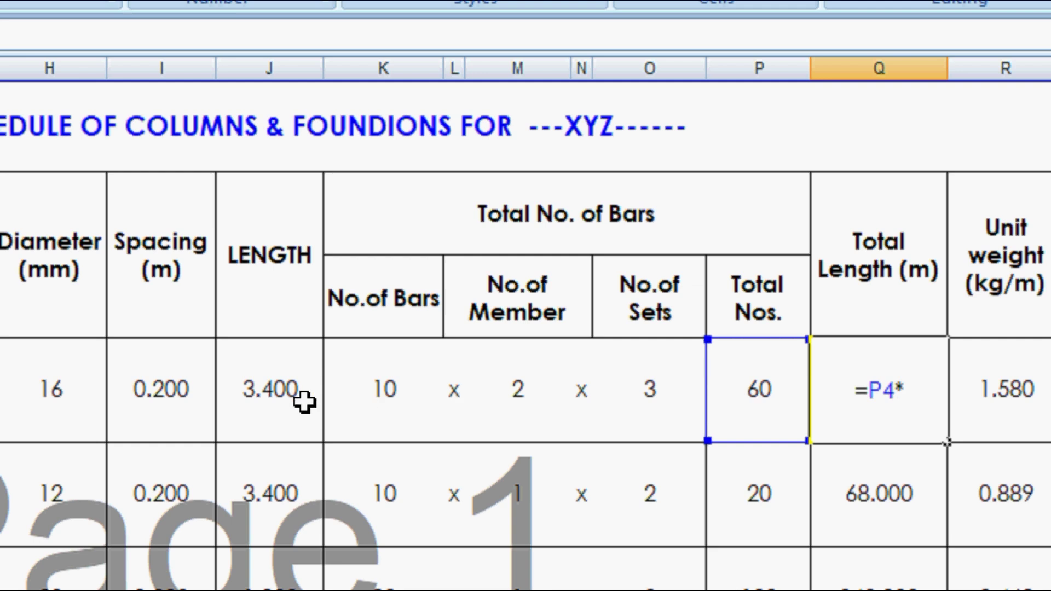
left_click(300, 399)
key("Return")
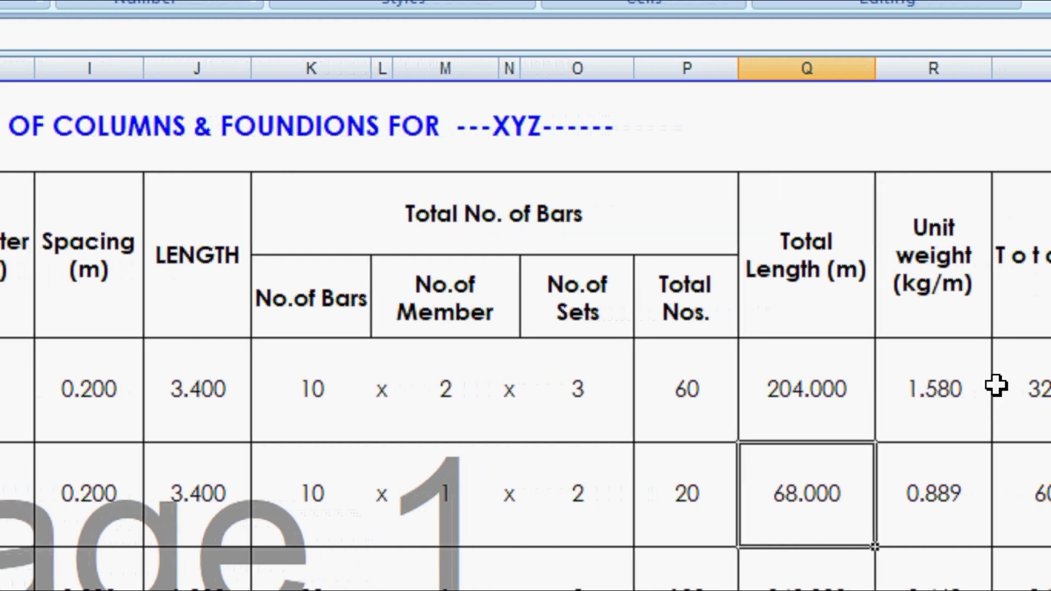
- Start the Unit weight formula in R4 referencing diameter H4
left_click(1021, 399)
type("=")
left_click(207, 399)
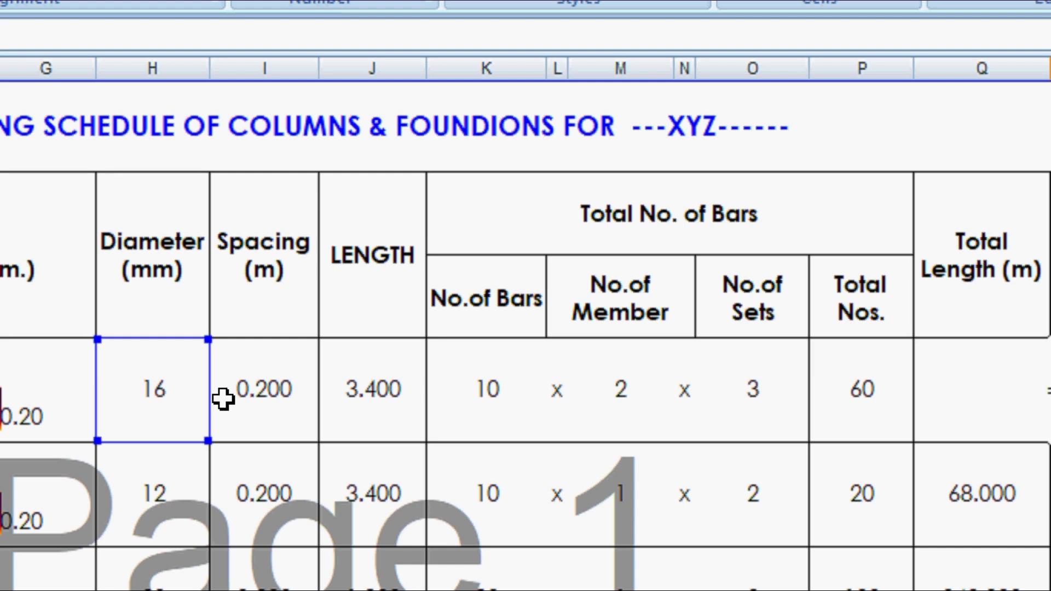
- Enter =H4*H4/162 in R4, giving a unit weight of 1.580 kg/m
key("Return")
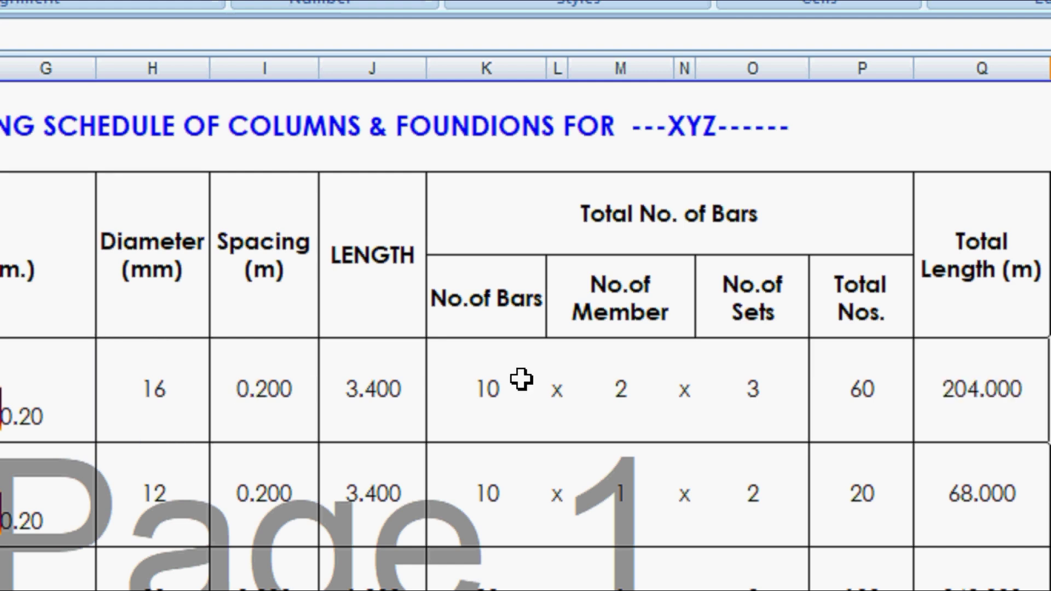
left_click(1048, 383)
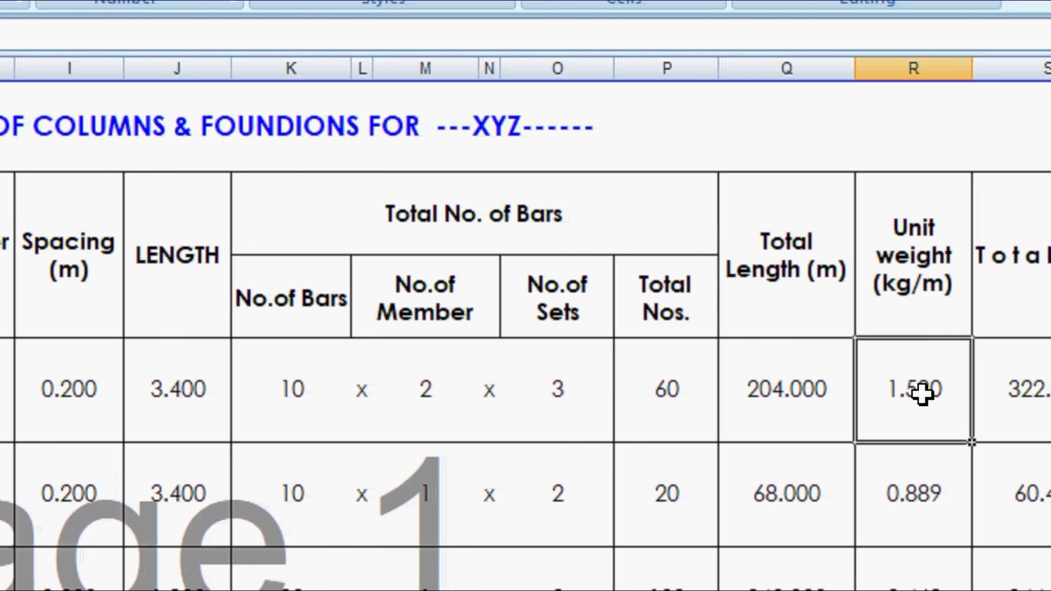
type("=")
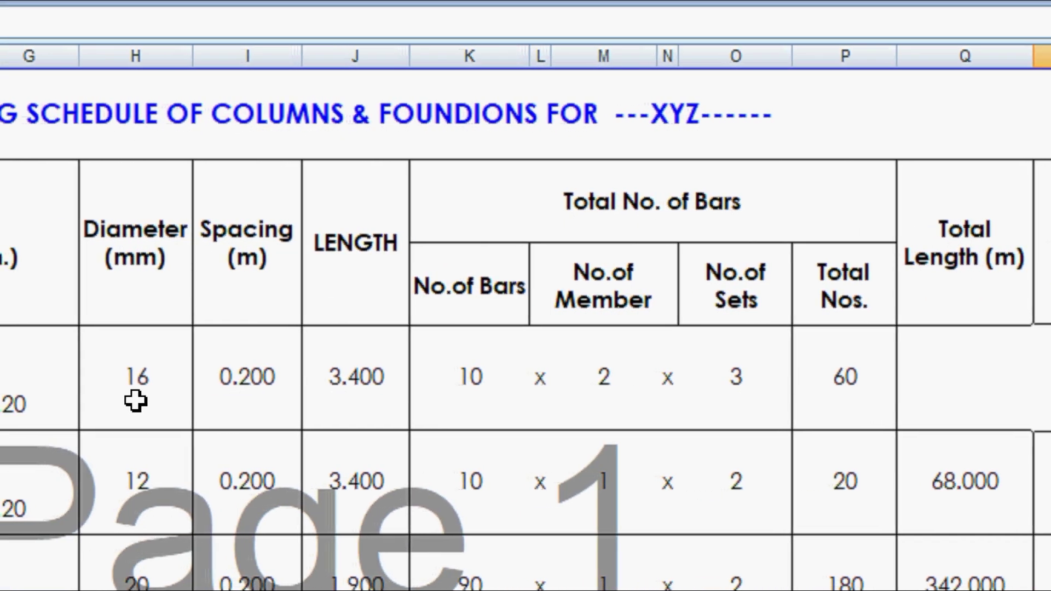
left_click(154, 401)
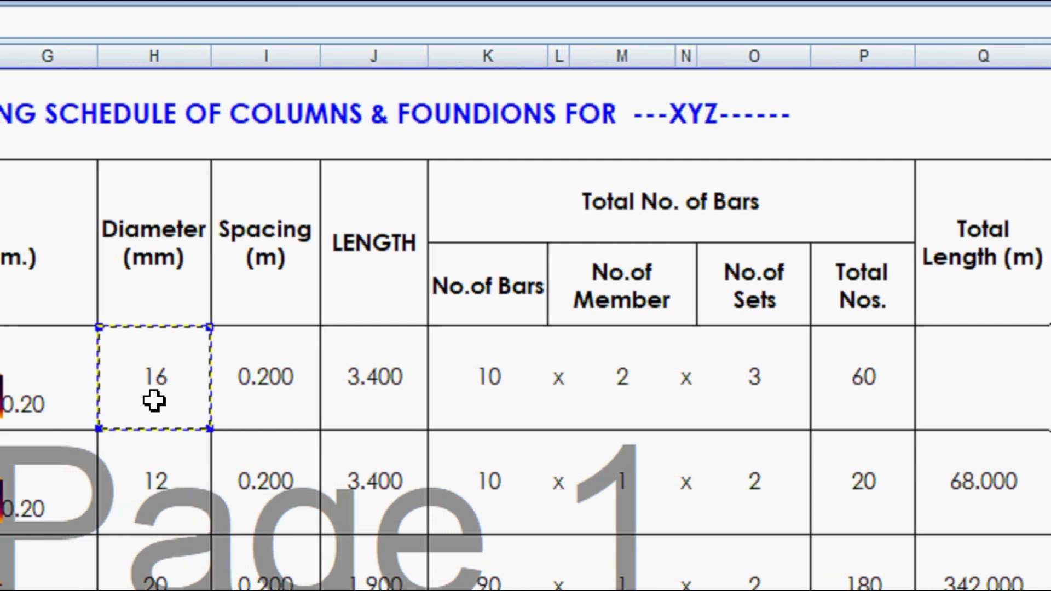
type("*")
left_click(167, 390)
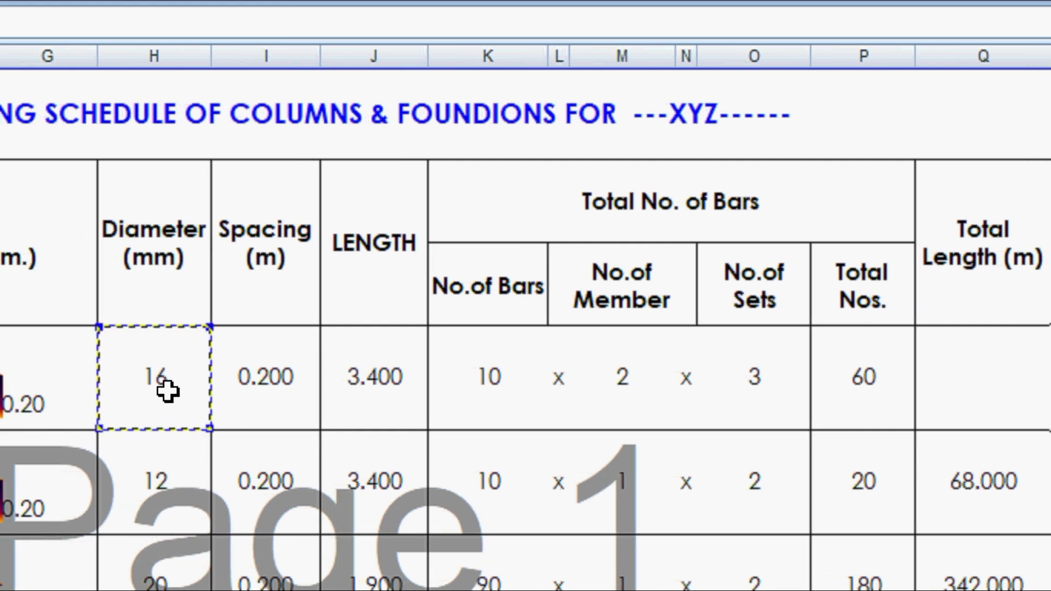
type("/")
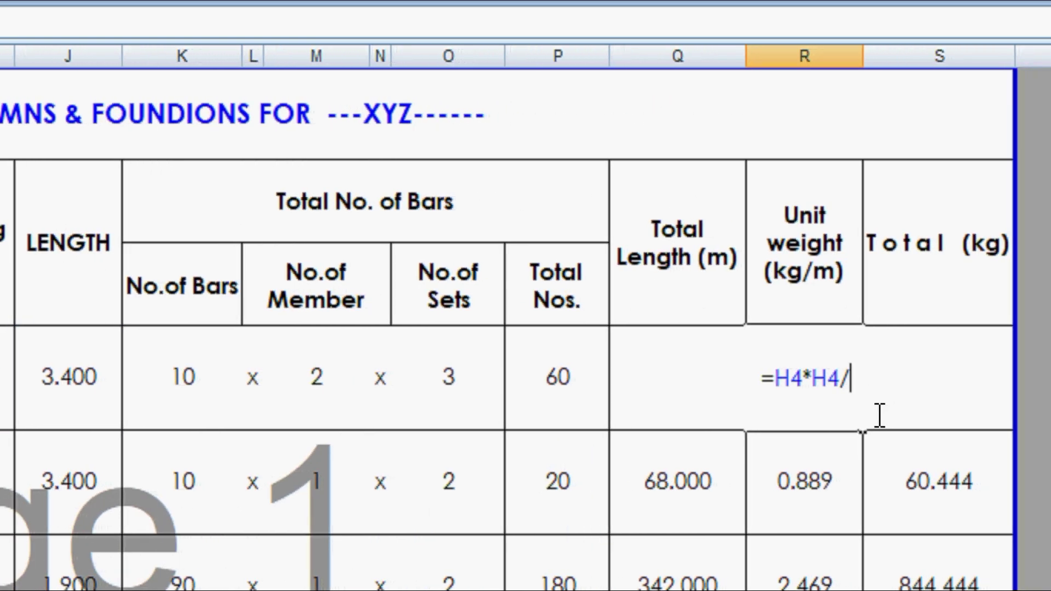
type("162")
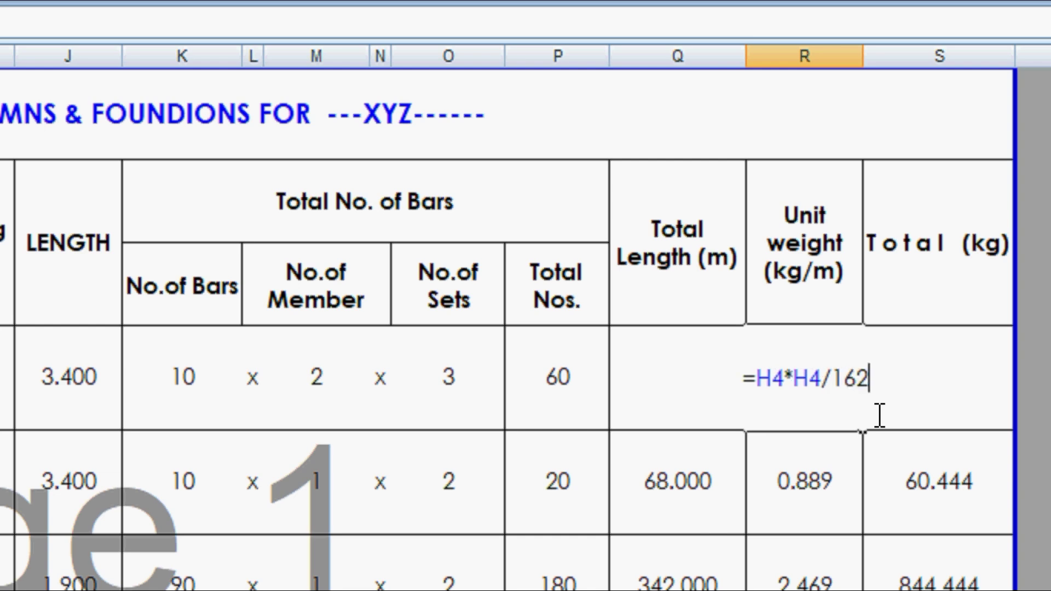
key("Return")
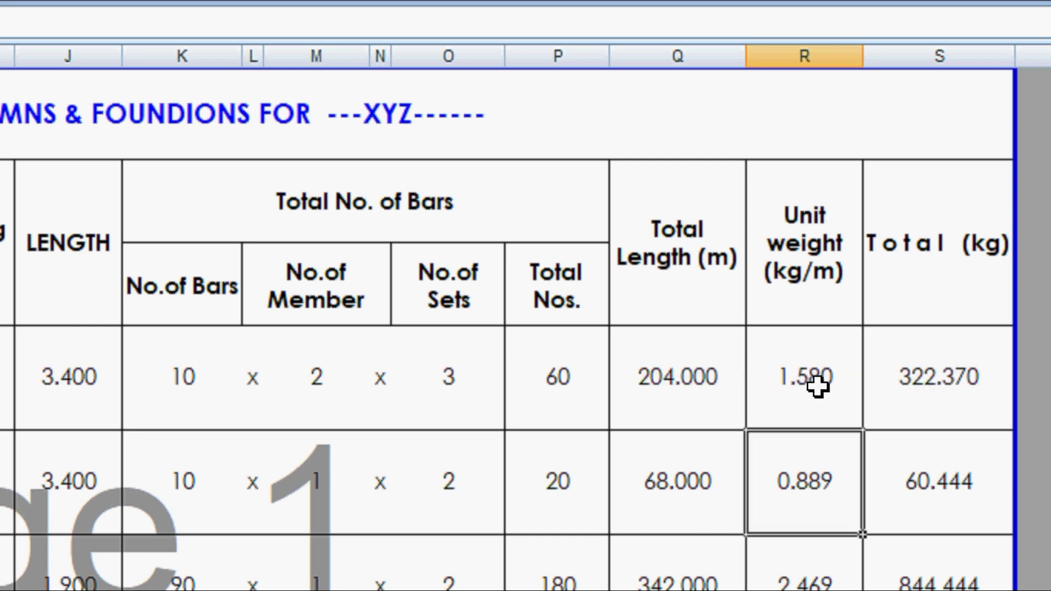
left_click(817, 386)
- Rewrite S4 as =R4*Q4, giving 322.370 kg for the first bar
left_click(933, 389)
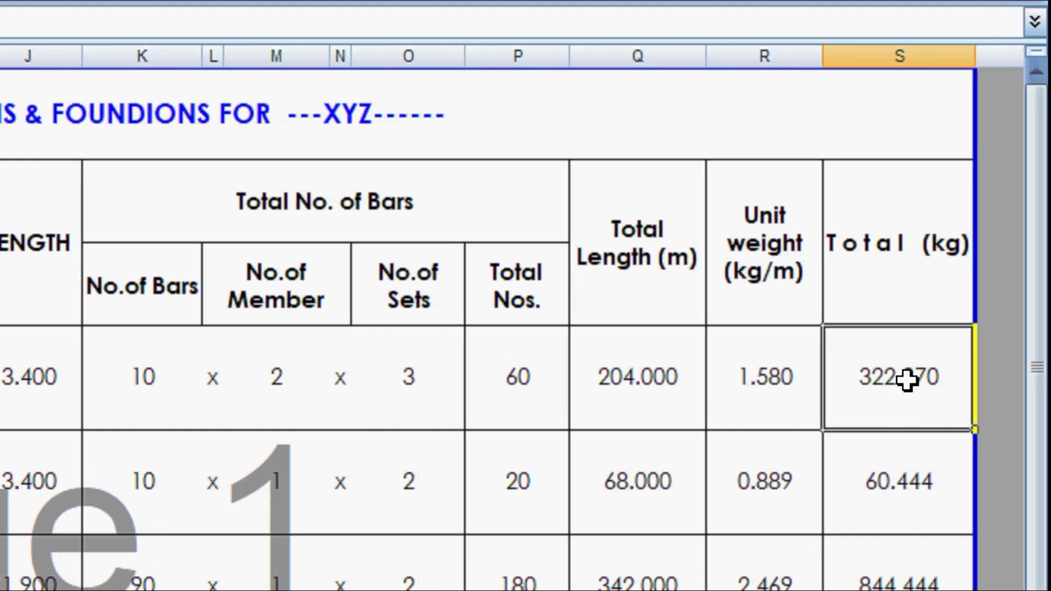
double_click(907, 381)
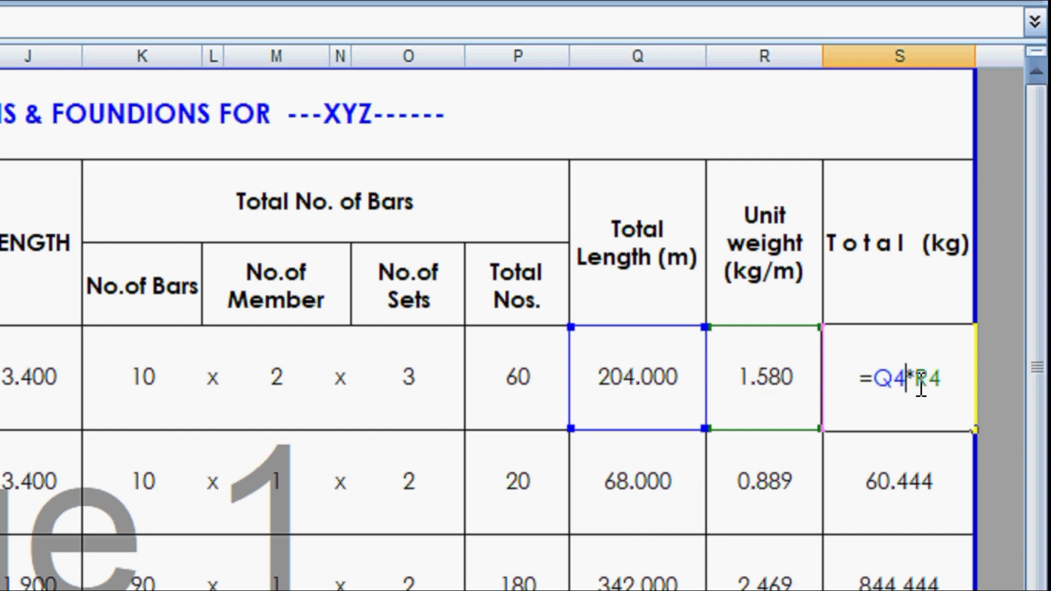
key("Return")
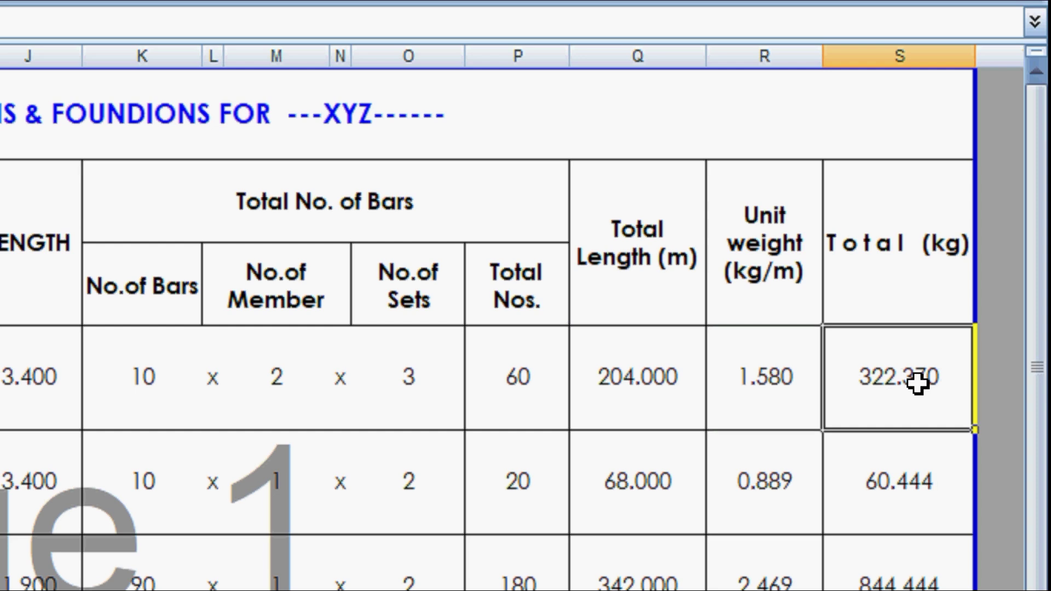
type("=")
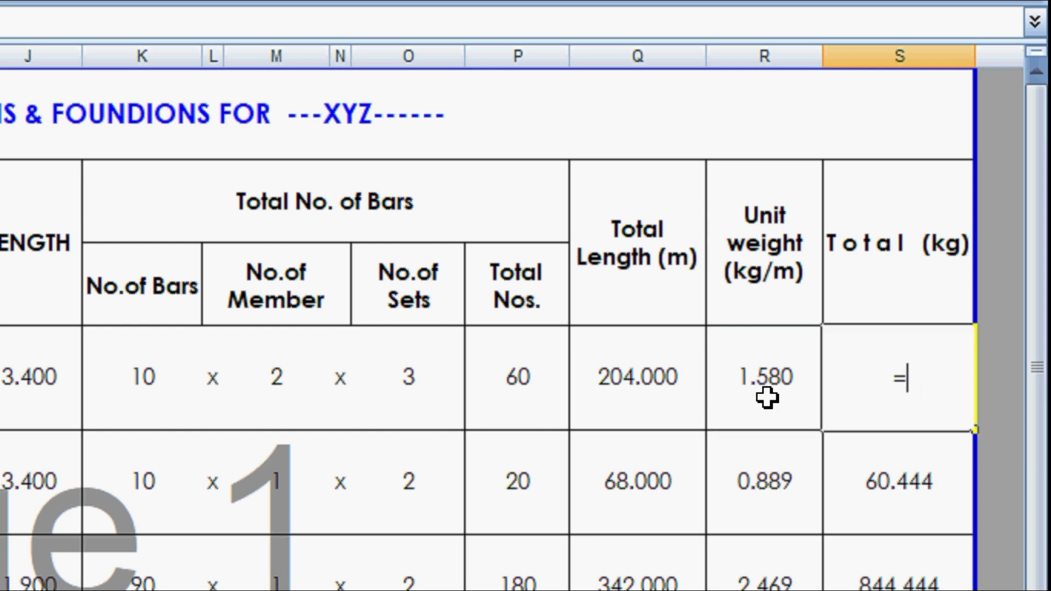
left_click(766, 392)
type("*")
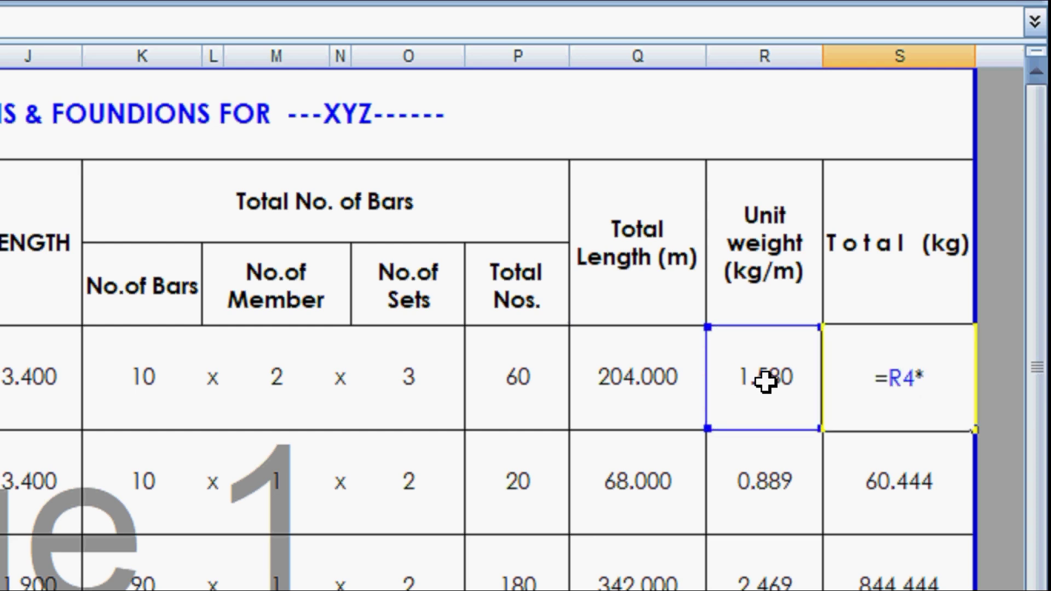
left_click(632, 388)
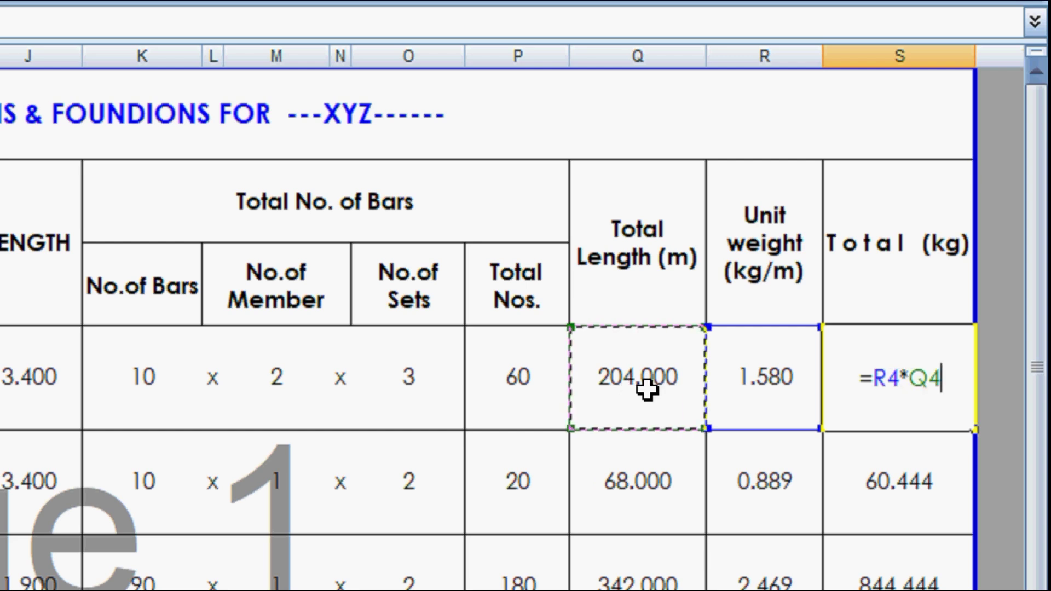
key("Return")
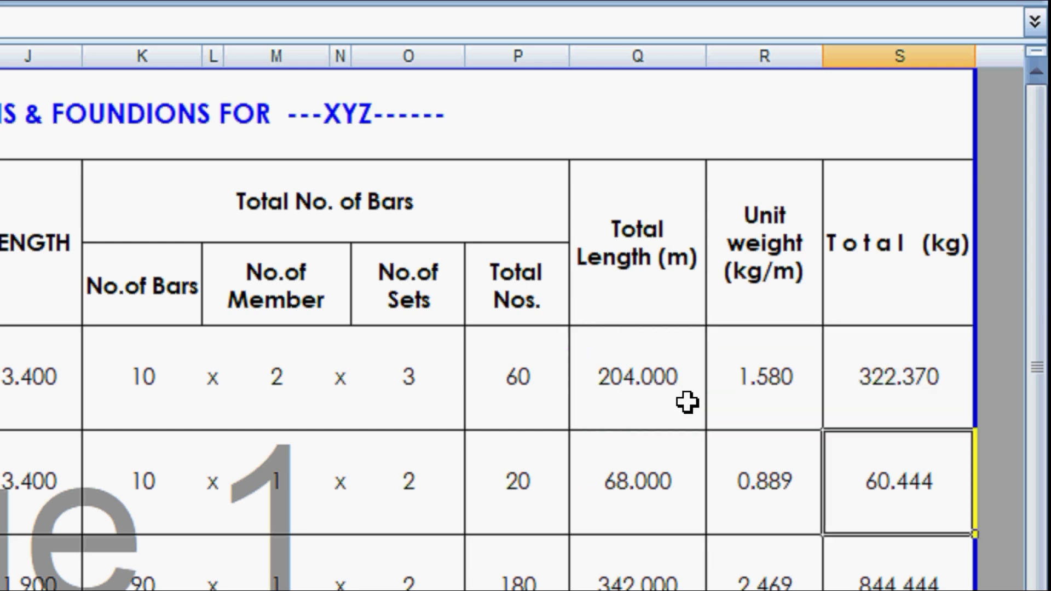
- AutoSum the Total (kg) column into a steel total of 1413.926 kg (14.139 tons)
scroll(785, 328, "down", 1)
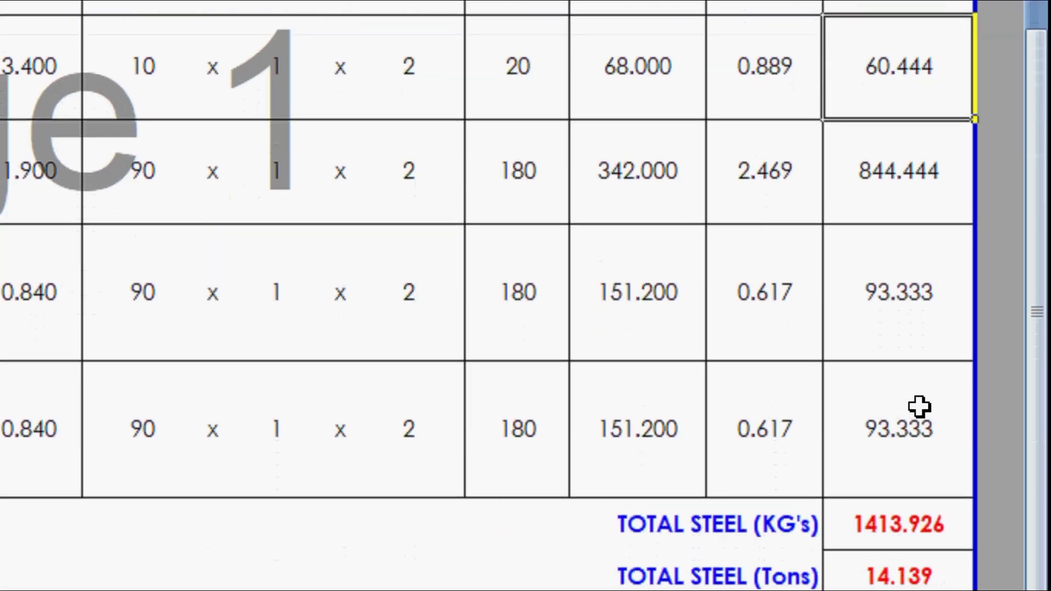
scroll(920, 408, "up", 1)
mouse_move(906, 209)
left_mouse_down()
mouse_move(891, 553)
mouse_move(896, 364)
left_mouse_up()
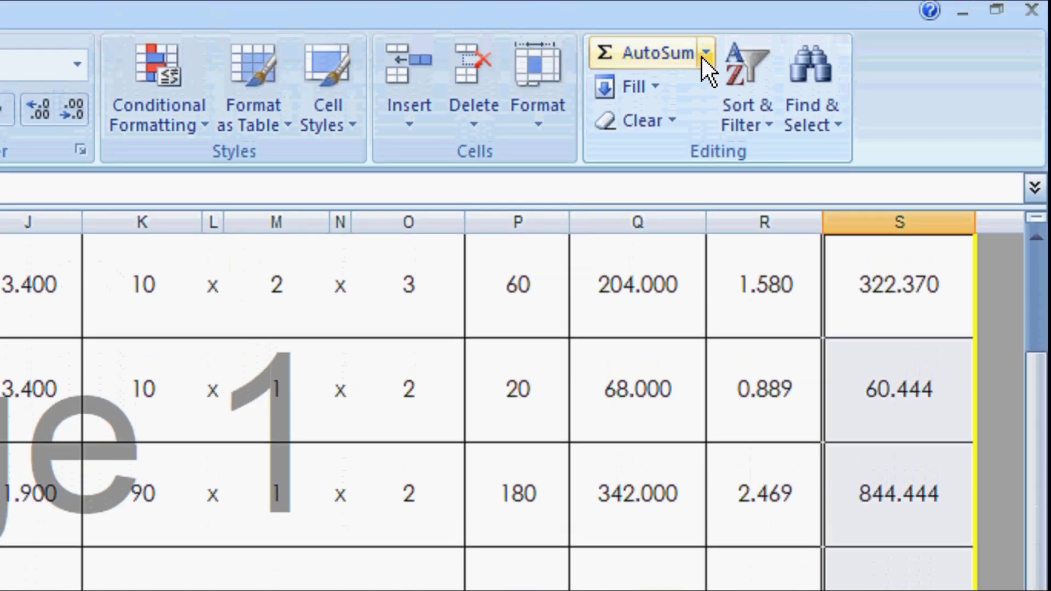
left_click(705, 66)
left_click(659, 117)
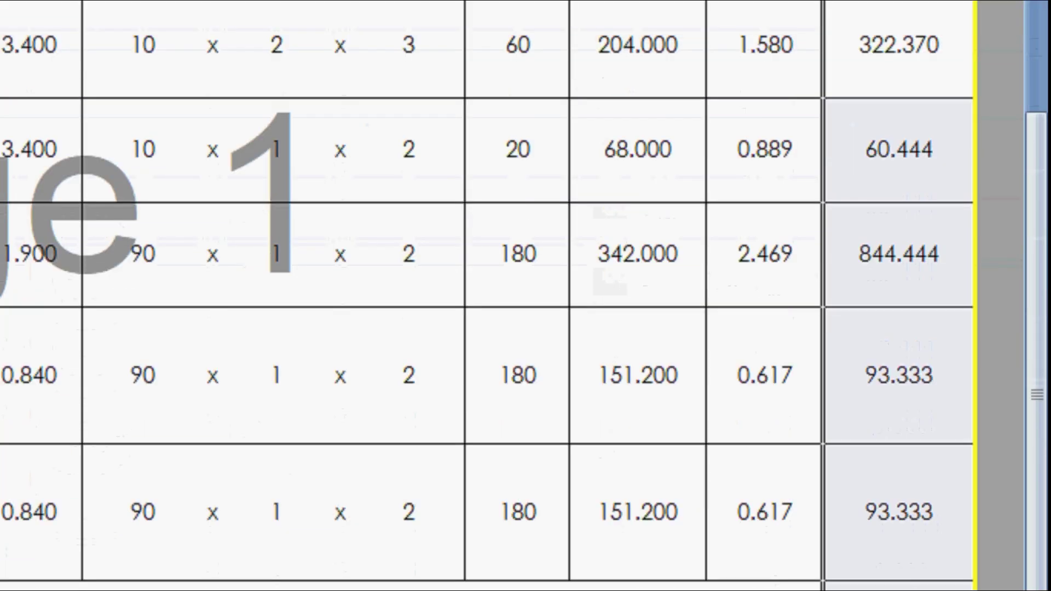
left_click(907, 498)
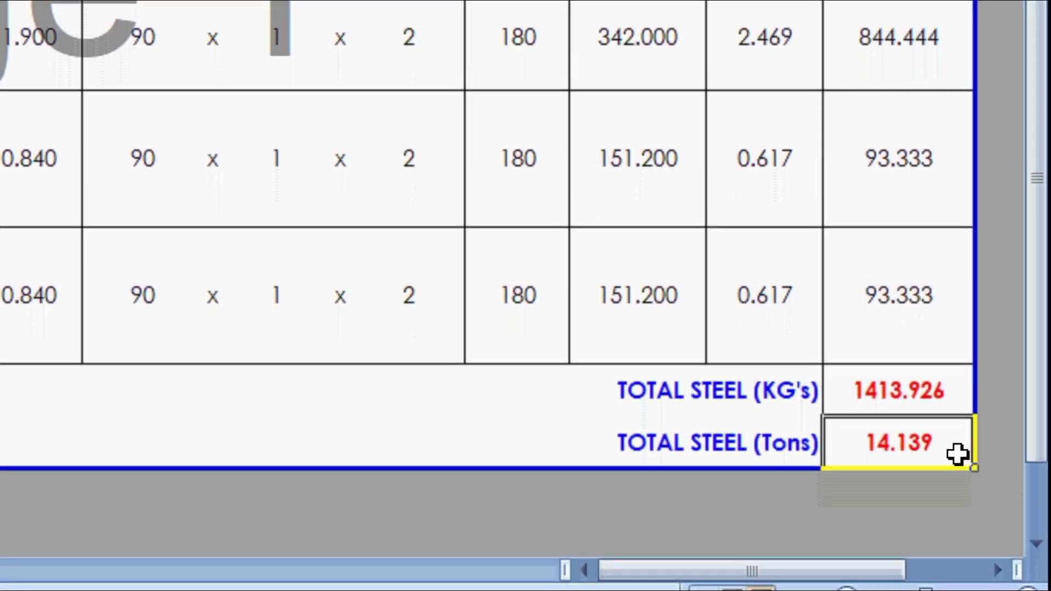
- Enter a formula in the TOTAL STEEL (Tons) cell dividing the 1413.926 kg total by 1000, giving 1.414
double_click(925, 443)
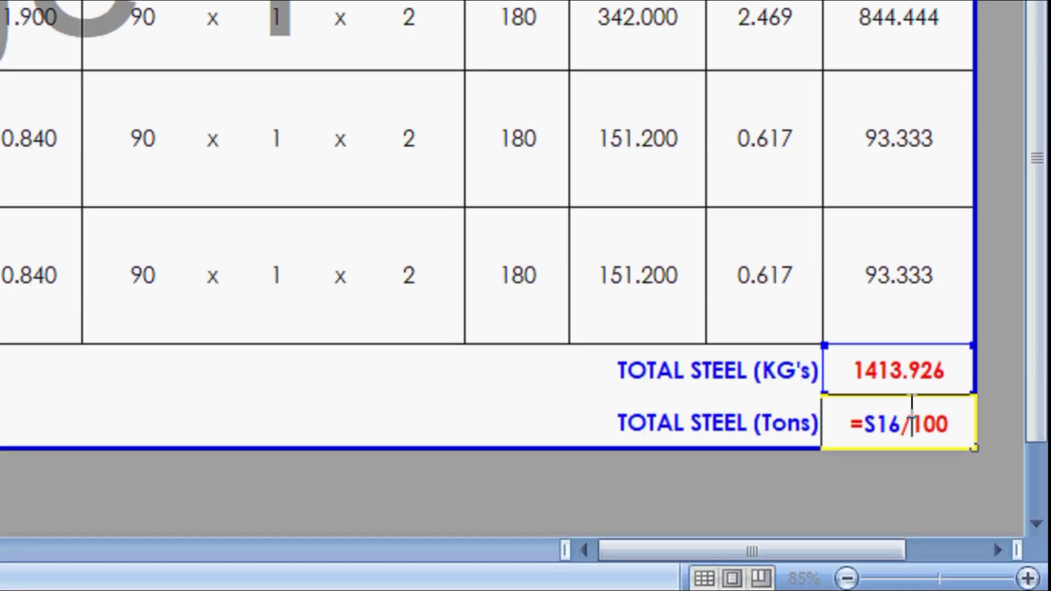
key("Escape")
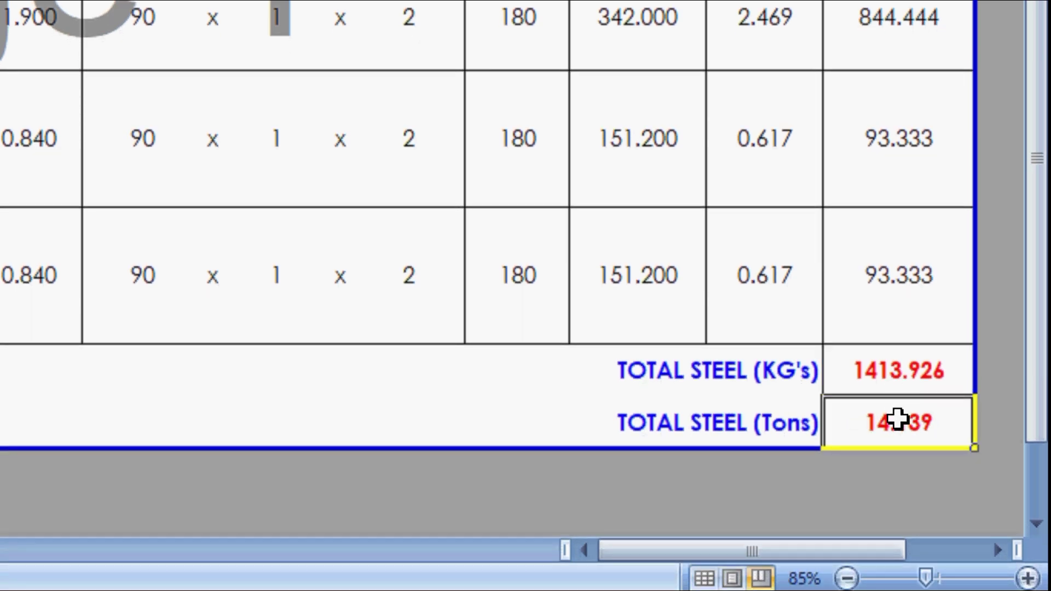
left_click(905, 371)
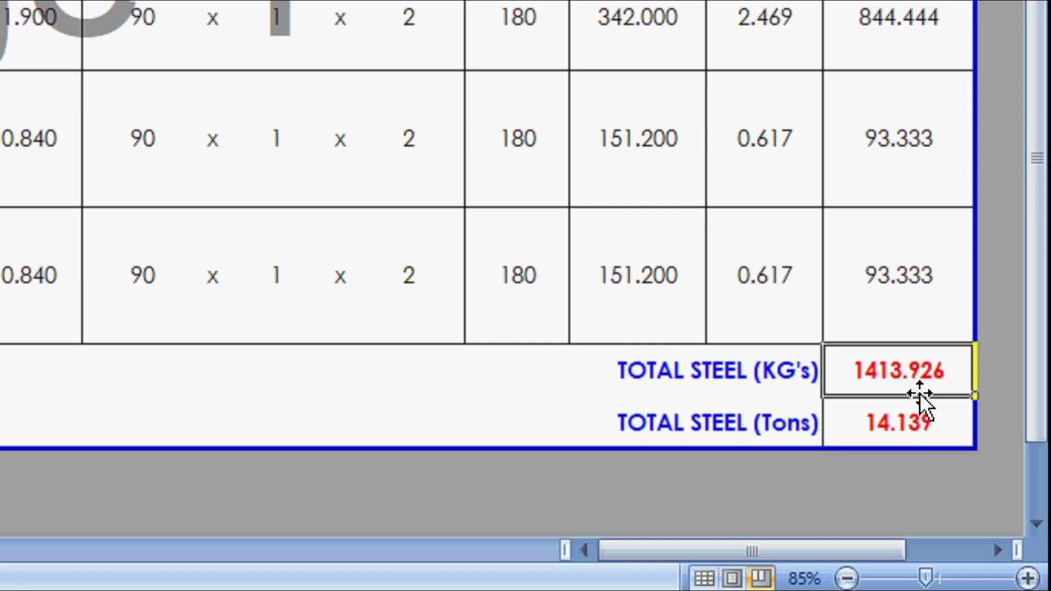
left_click(903, 423)
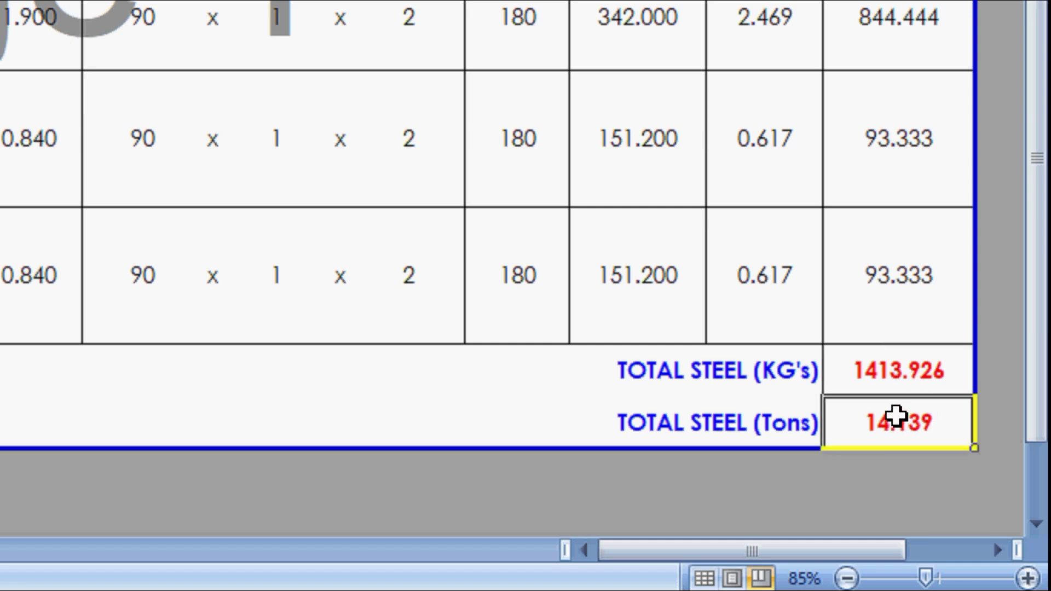
type("=")
left_click(906, 375)
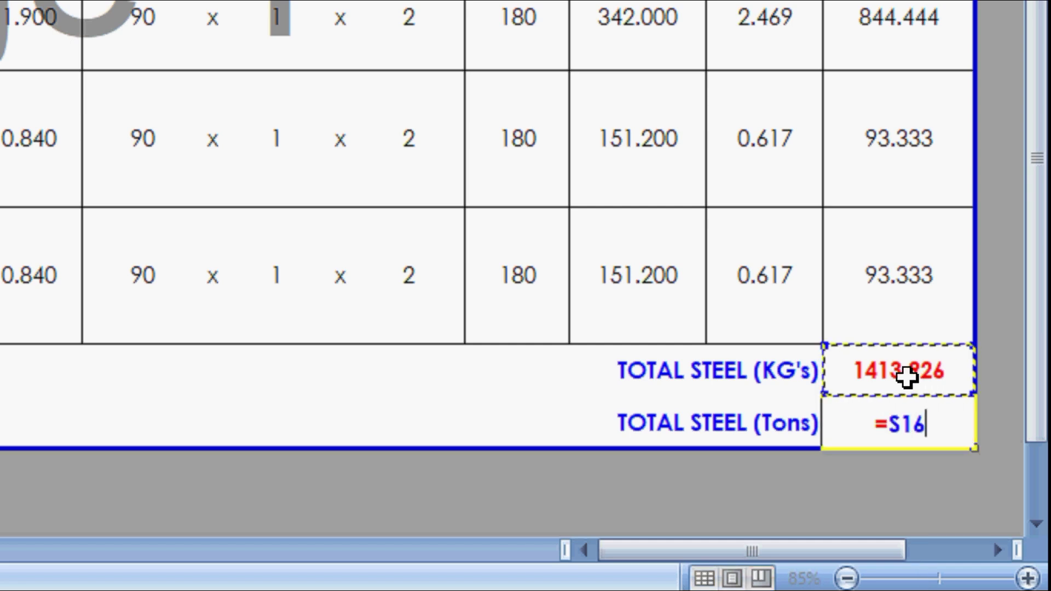
type("/100")
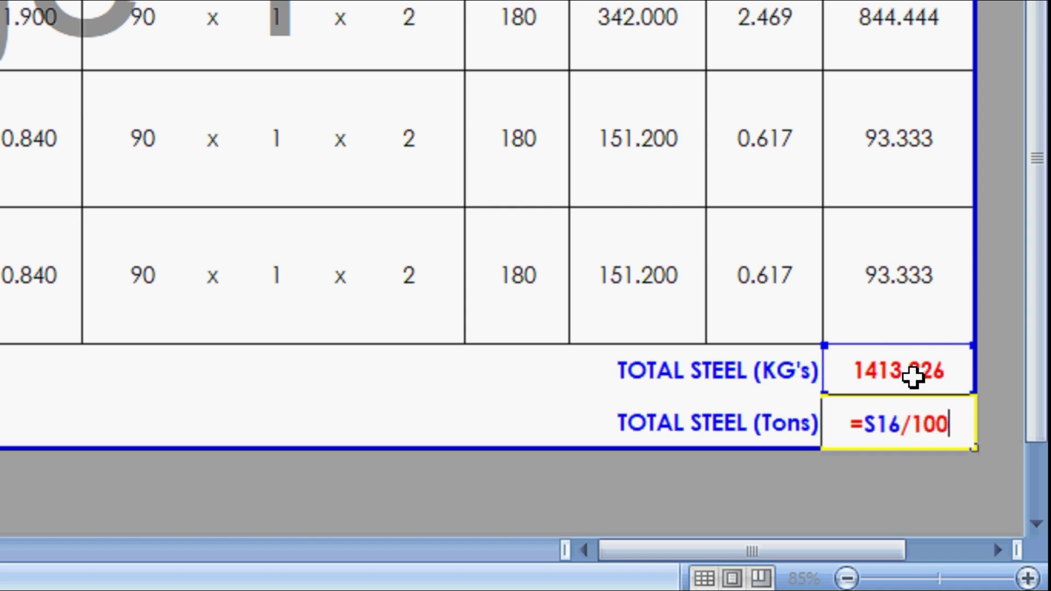
type("0")
key("Return")
type("rt")
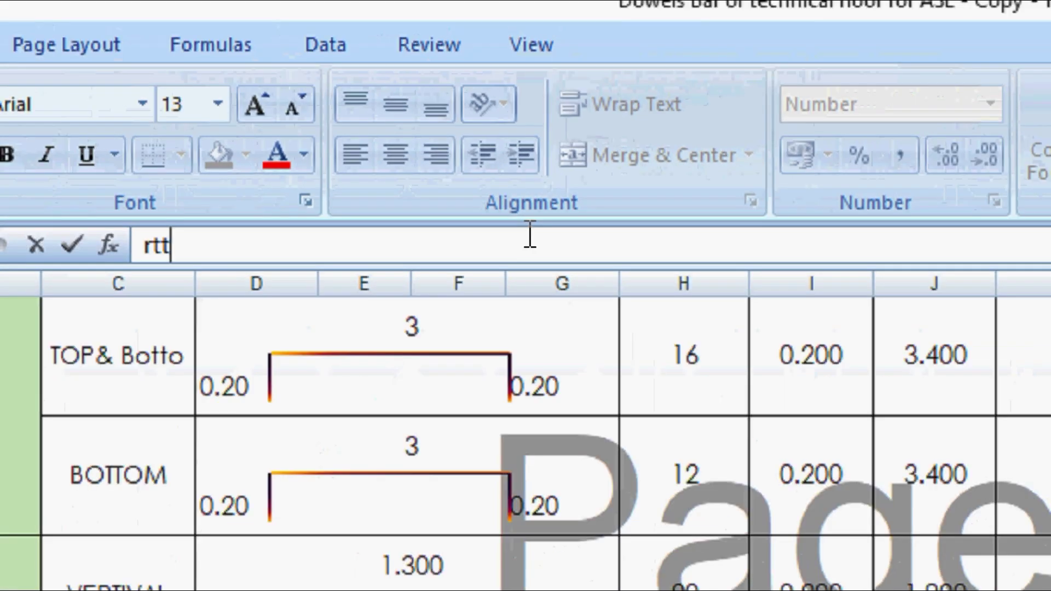
type("tt")
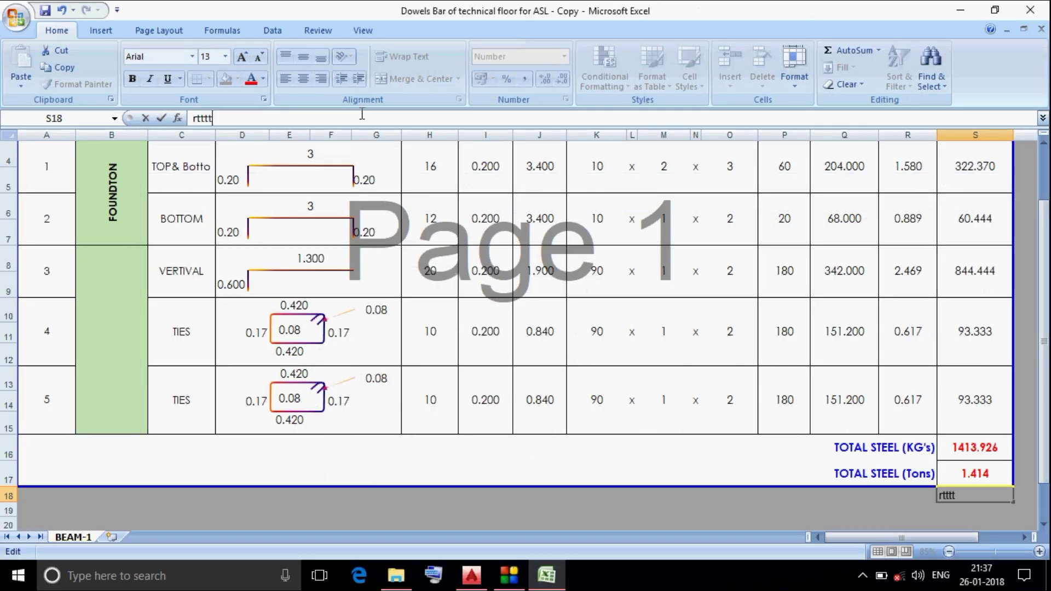
key("Escape")
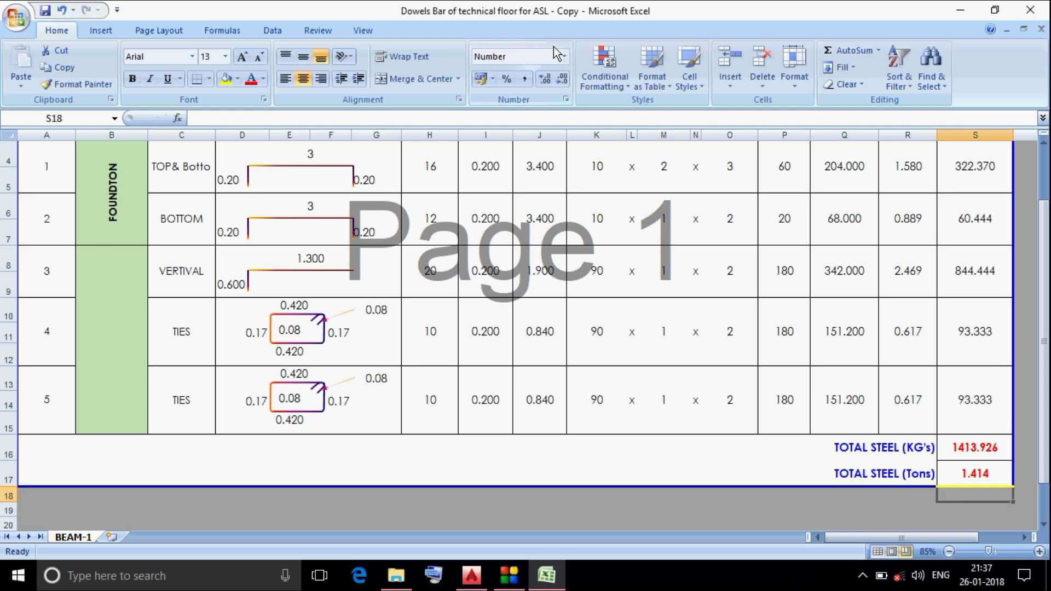
scroll(819, 276, "up", 1)
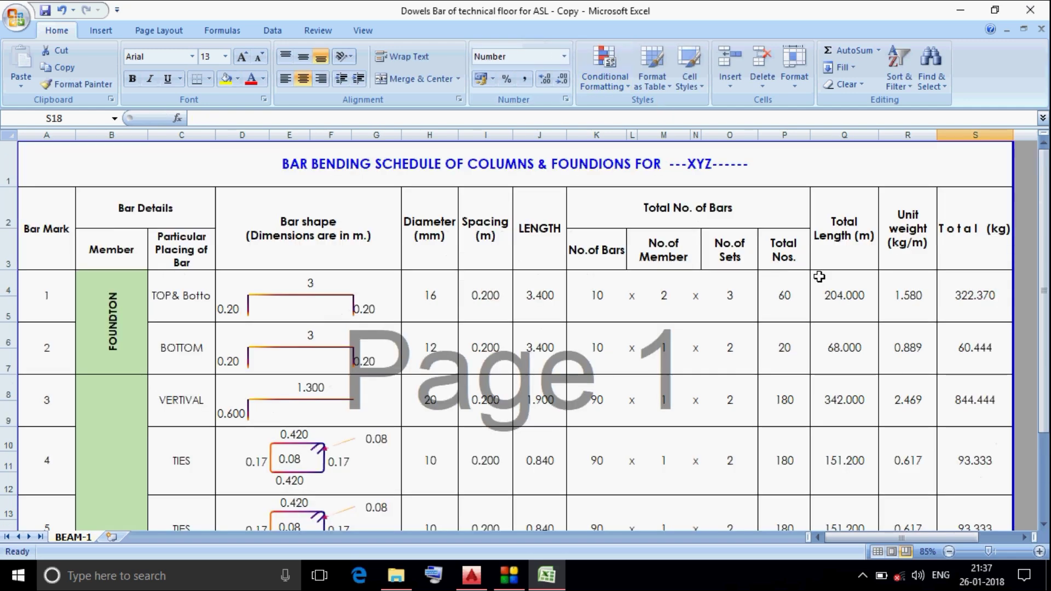
left_click(693, 164)
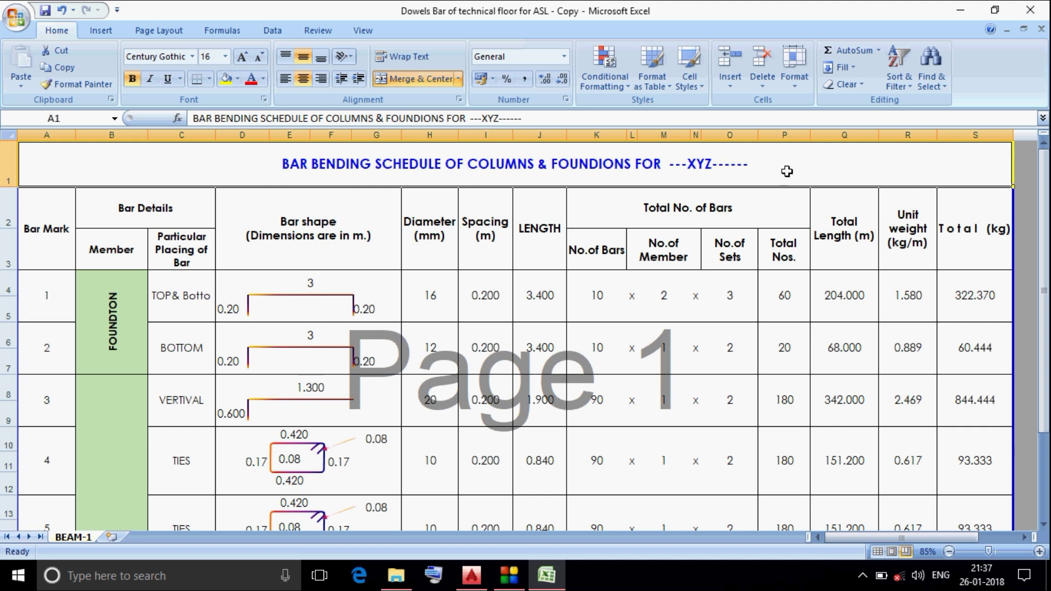
left_click(616, 256)
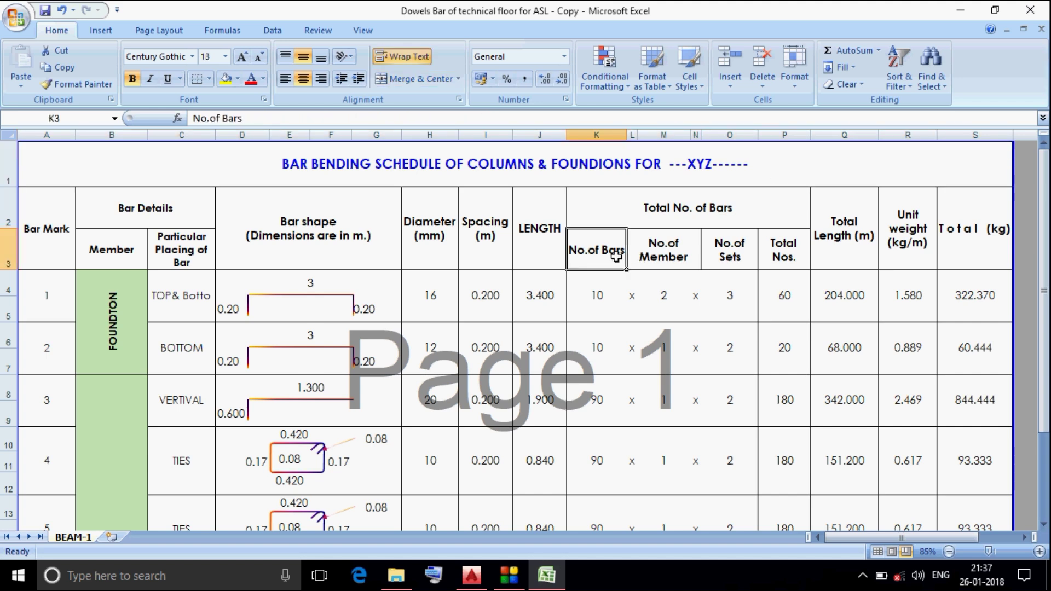